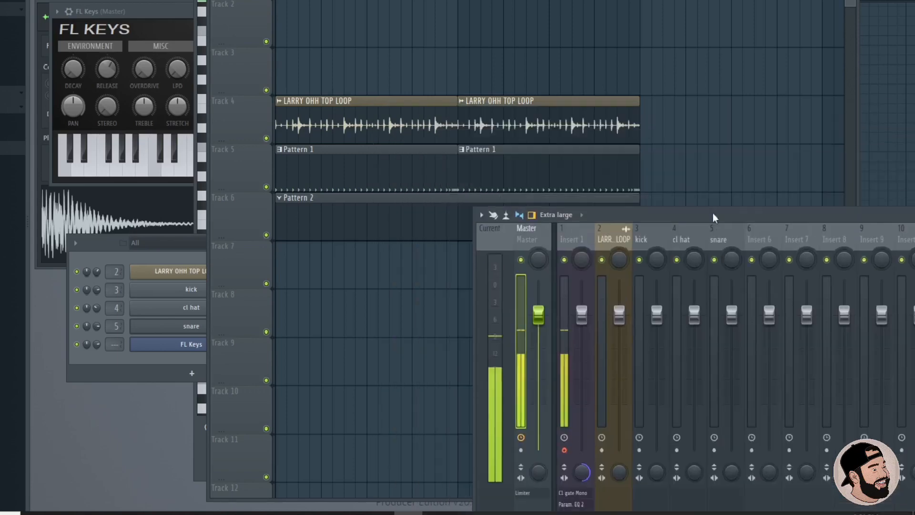
Bring the channel rack in front of the playlist and move the mixer out of the way
click(151, 255)
drag(375, 245, 371, 239)
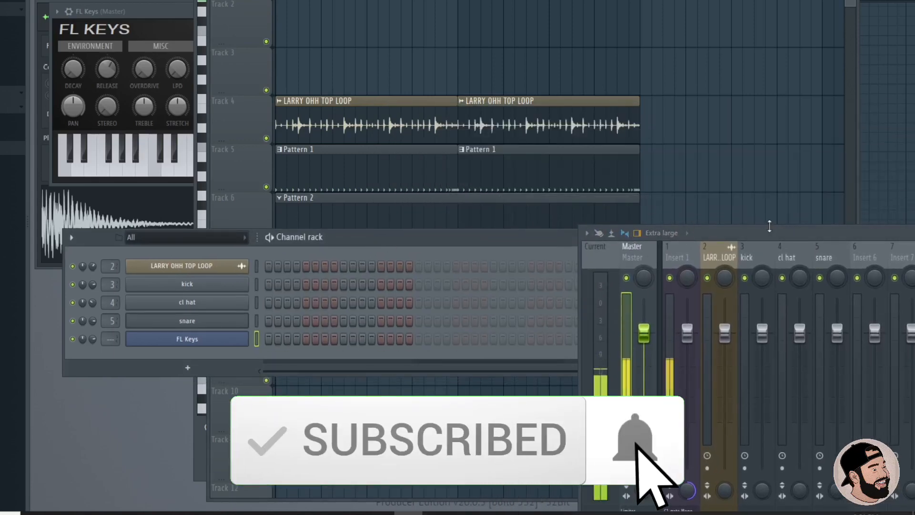
drag(766, 234, 914, 239)
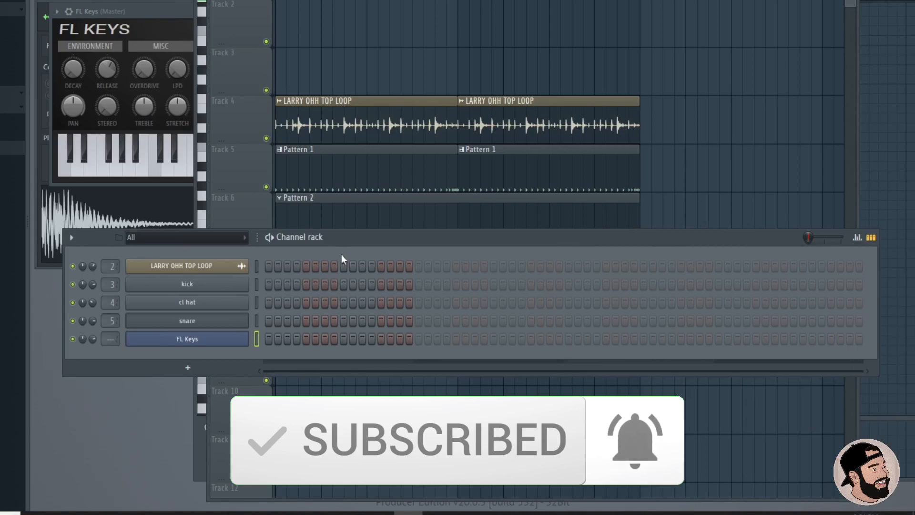
mouse_move(347, 240)
mouse_down()
mouse_move(350, 266)
mouse_move(352, 252)
mouse_up()
scroll(391, 75, down, 2)
scroll(266, 100, up, 3)
scroll(266, 100, down, 2)
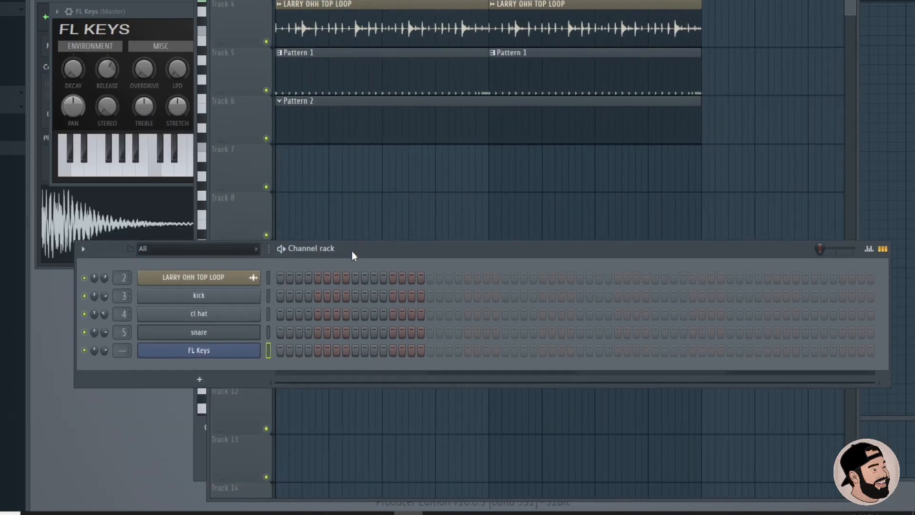
Open the piano roll for the FL Keys channel
right_click(226, 356)
click(199, 351)
right_click(199, 350)
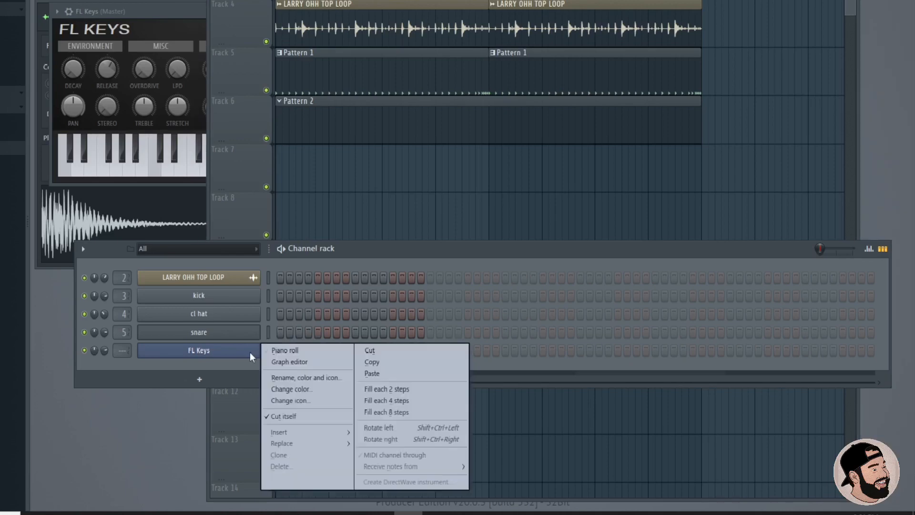
click(291, 350)
Play the song and review the top loop and Pattern 1 clips in the playlist alongside the channel rack
key(space)
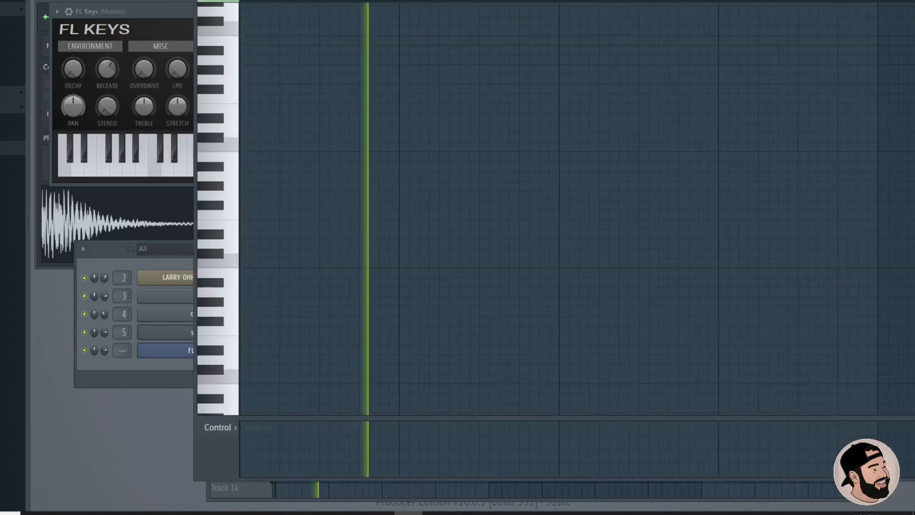
key(F5)
scroll(311, 139, up, 2)
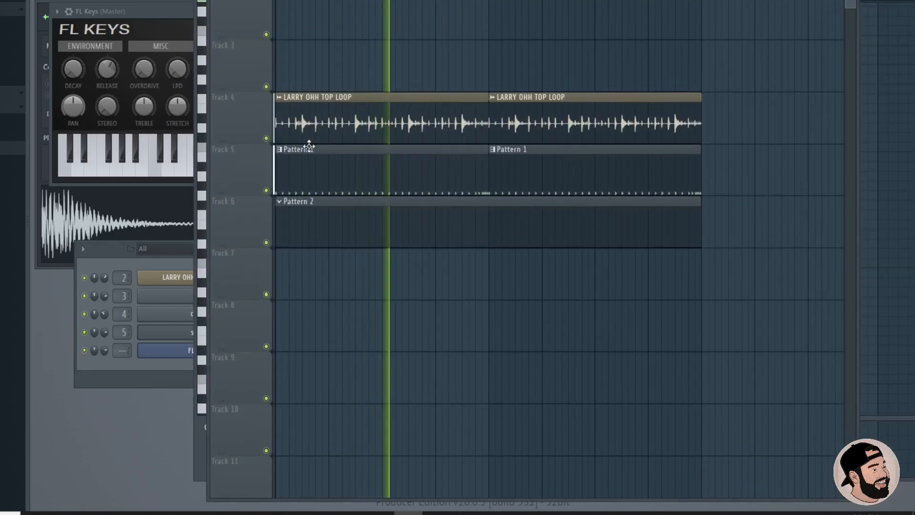
scroll(245, 152, up, 2)
click(82, 287)
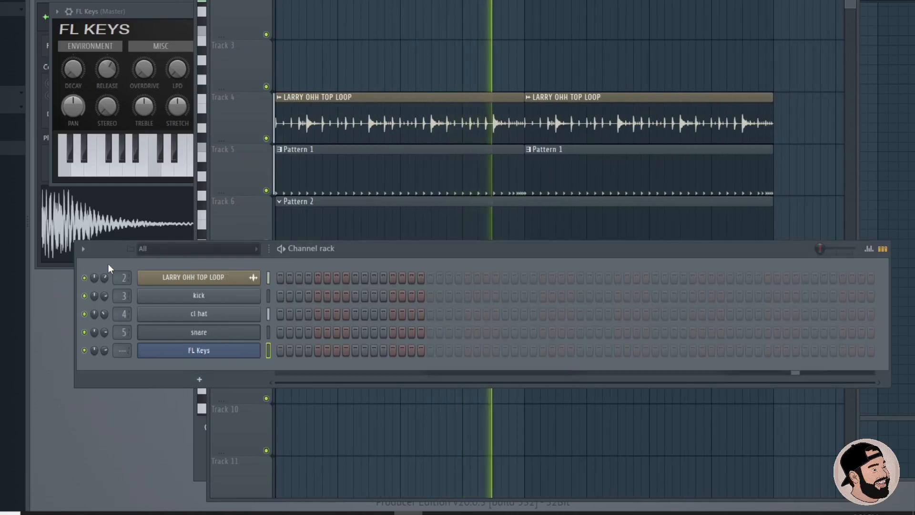
drag(351, 248, 360, 246)
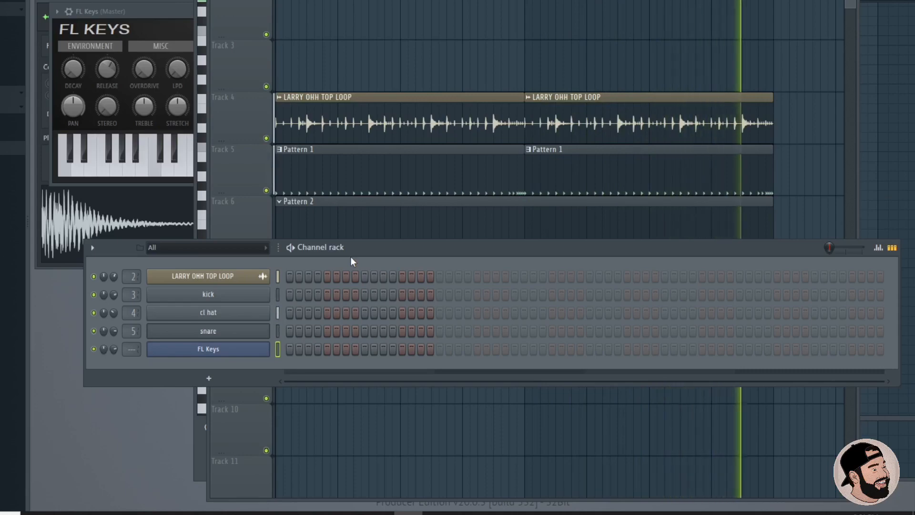
key(space)
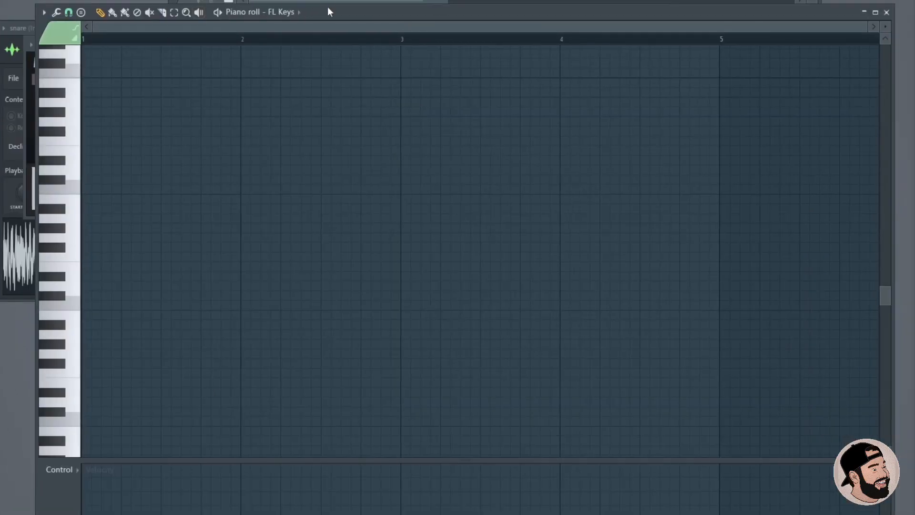
Set the FL Keys piano roll's scale highlighting to Automatic and reposition its window
drag(328, 8, 342, 7)
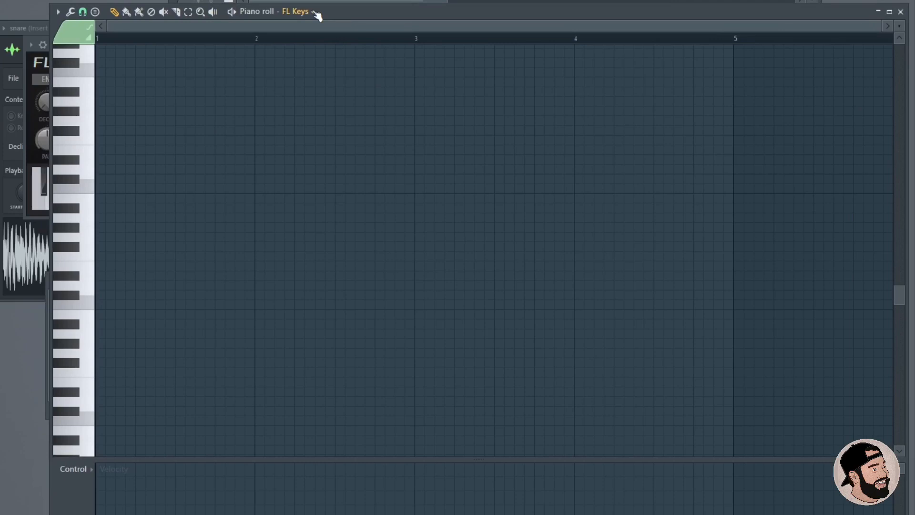
click(58, 11)
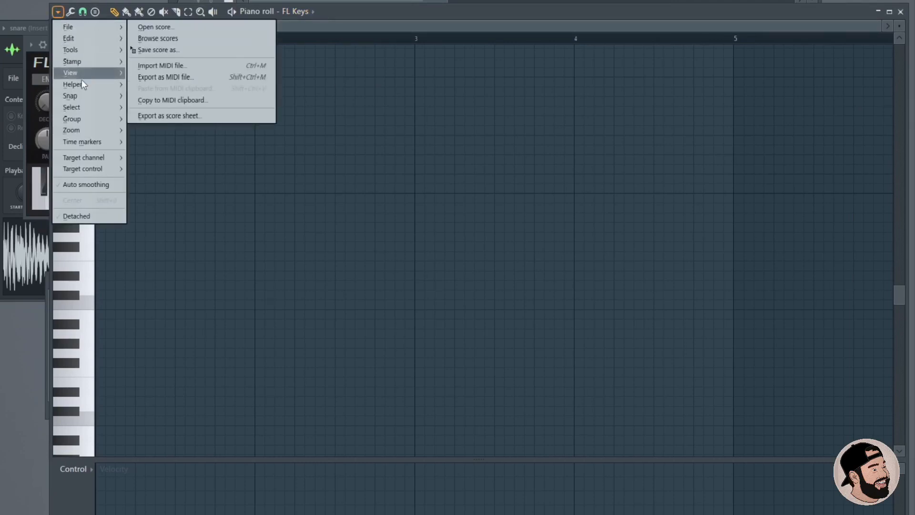
mouse_move(83, 86)
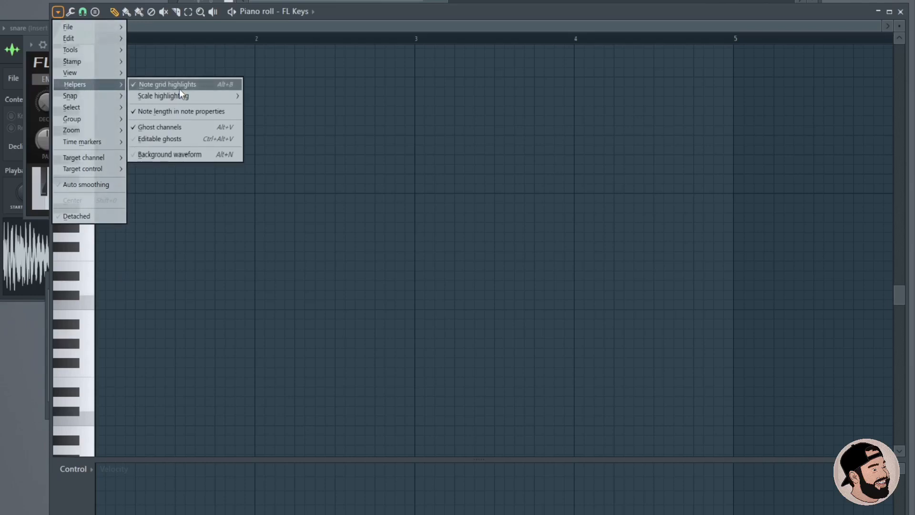
mouse_move(179, 99)
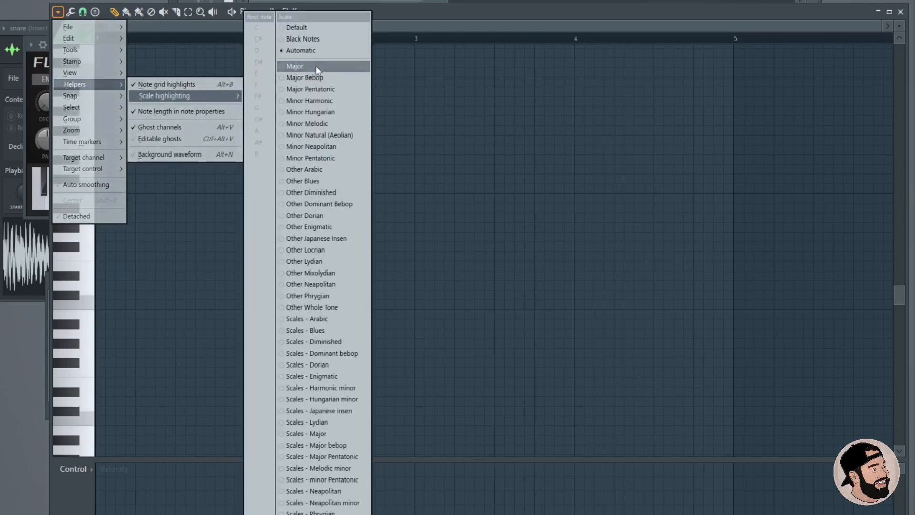
click(311, 50)
drag(426, 26, 442, 6)
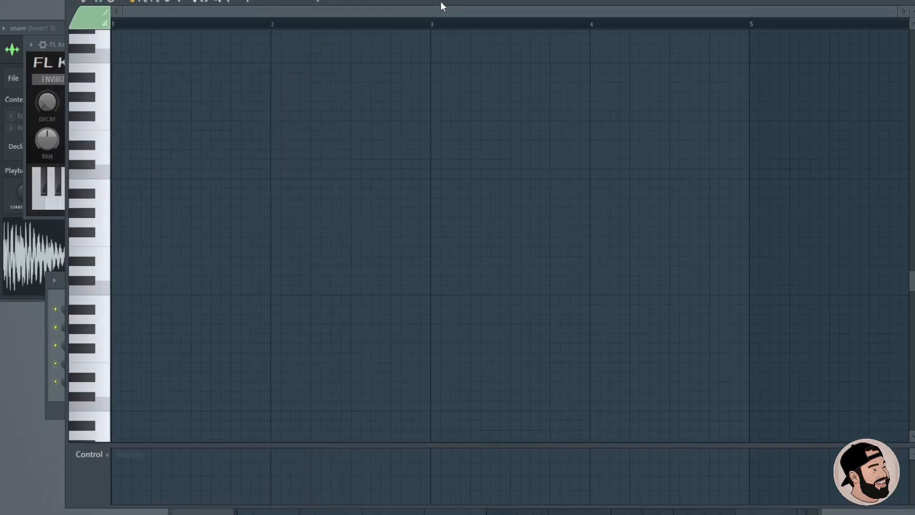
Draw a chord of E4, G4 and B4 at the start of bar 1 and play it
scroll(192, 191, down, 4)
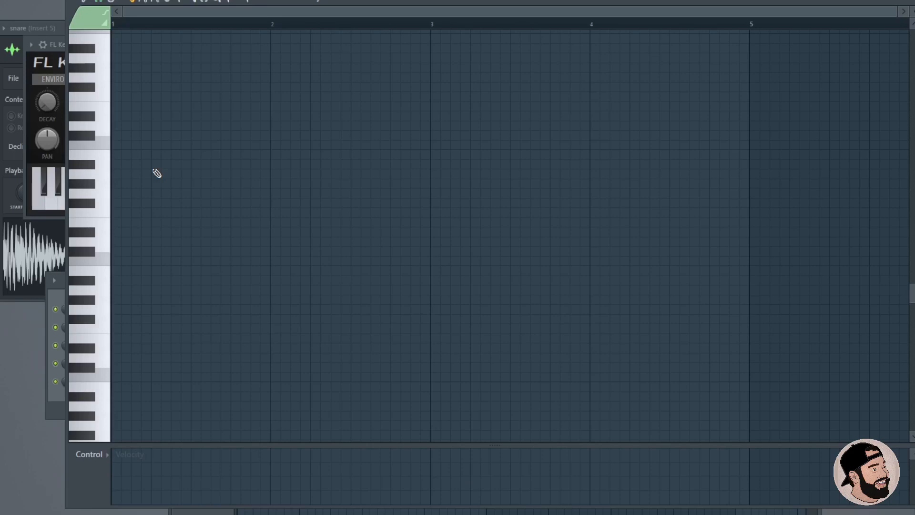
ctrl+scroll(93, 235, up, 3)
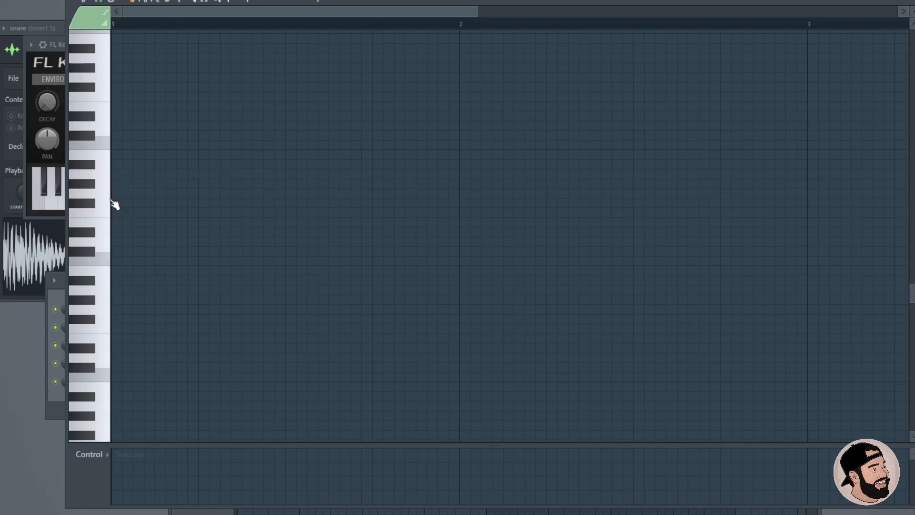
scroll(119, 222, up, 3)
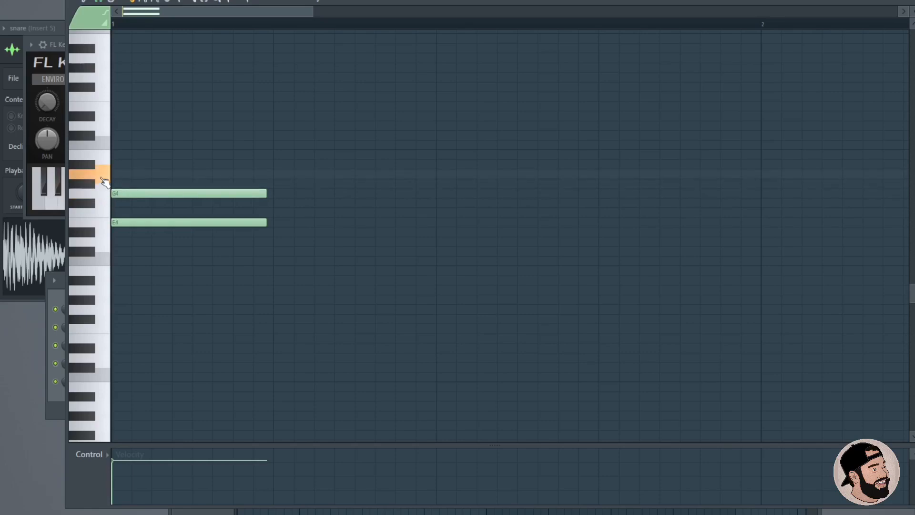
key(space)
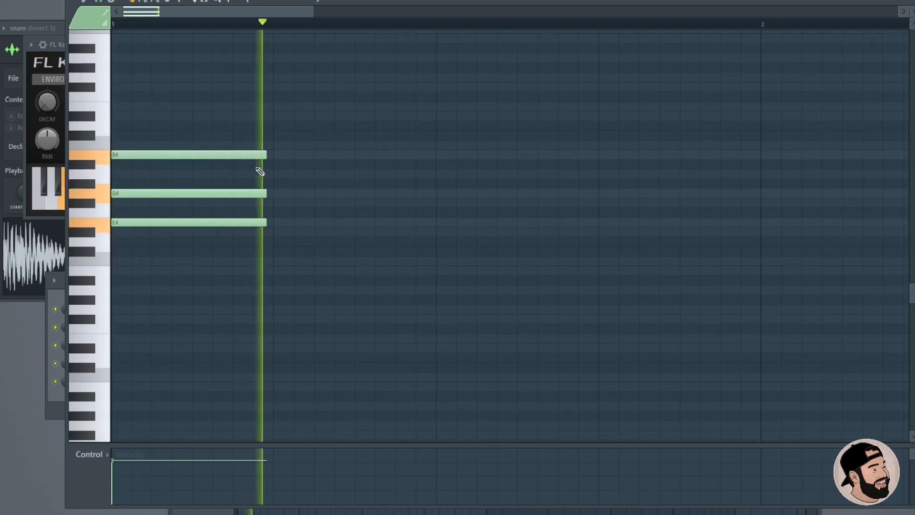
Lengthen the three notes of the first chord together so they fill all of bar 1
scroll(178, 156, down, 3)
drag(202, 113, 128, 223)
scroll(128, 222, up, 3)
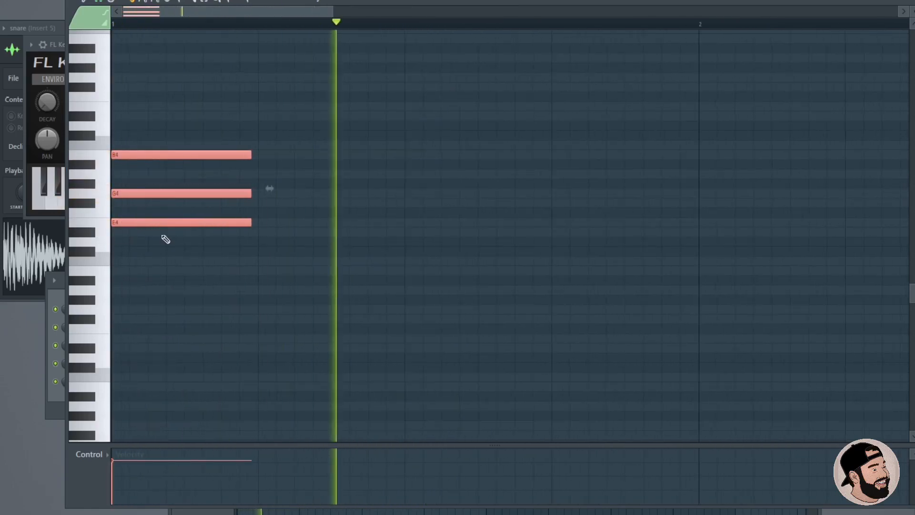
key(space)
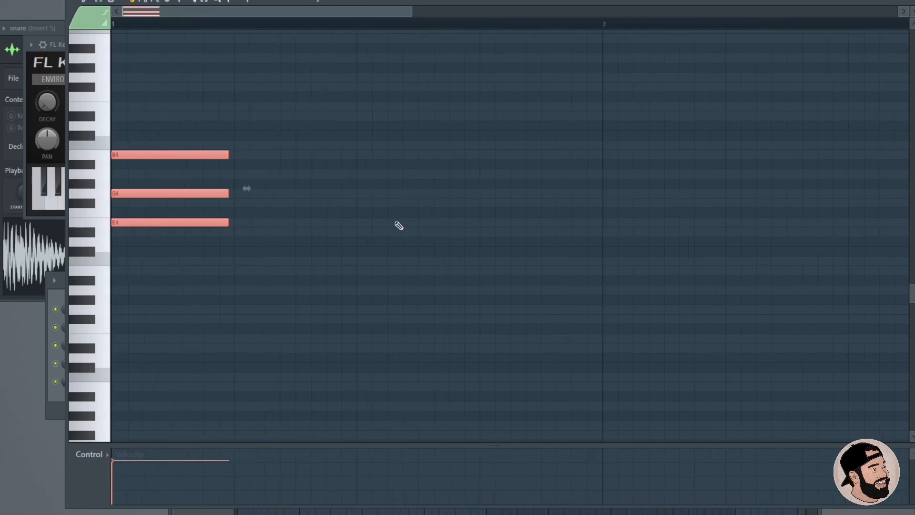
scroll(143, 187, up, 1)
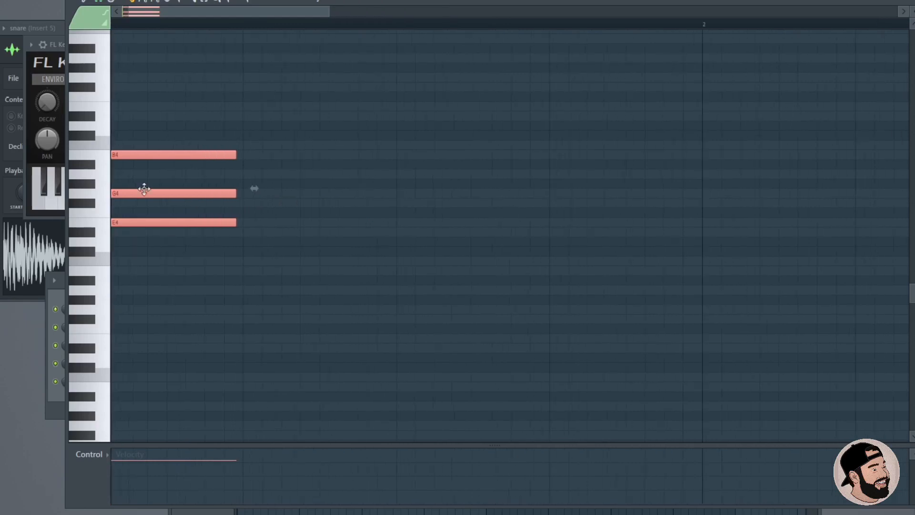
scroll(200, 184, down, 2)
key(space)
drag(179, 156, 393, 164)
scroll(285, 187, down, 2)
scroll(285, 187, up, 2)
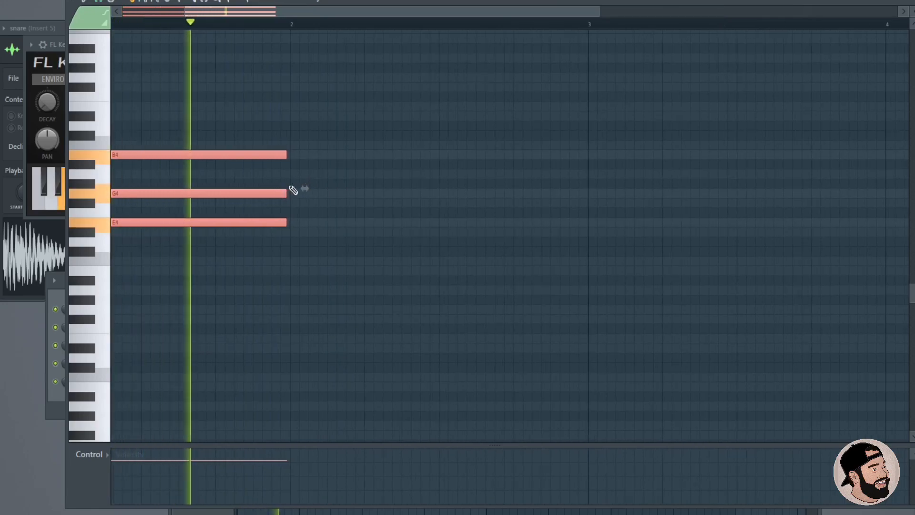
Draw a one-bar chord of C5, G4 and E4 in bar 2
click(293, 145)
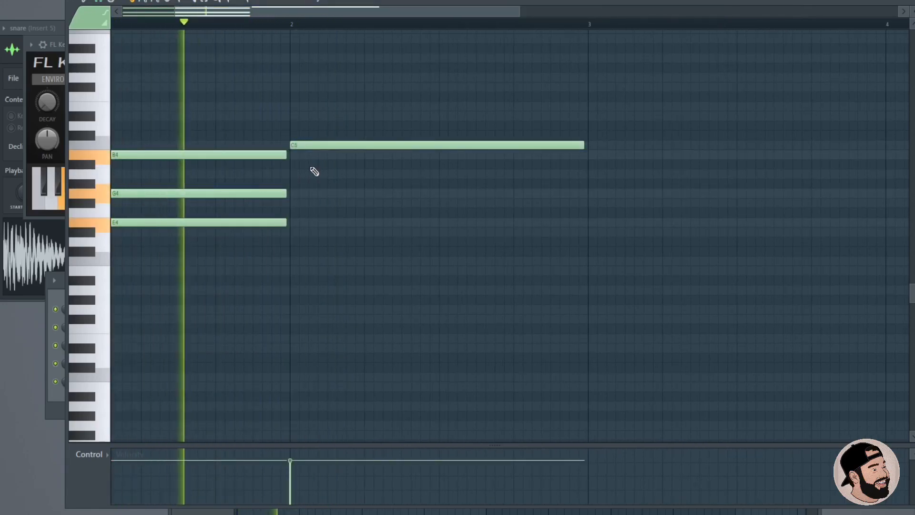
click(295, 195)
click(294, 223)
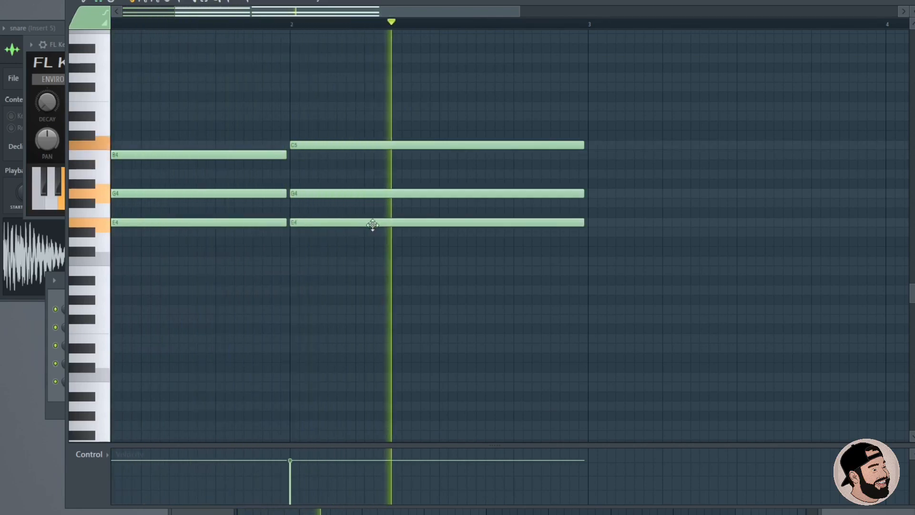
Build a one-bar chord of D#4, F#4 and A4 in bar 3, adjusting the upper notes during playback
ctrl+scroll(525, 215, down, 3)
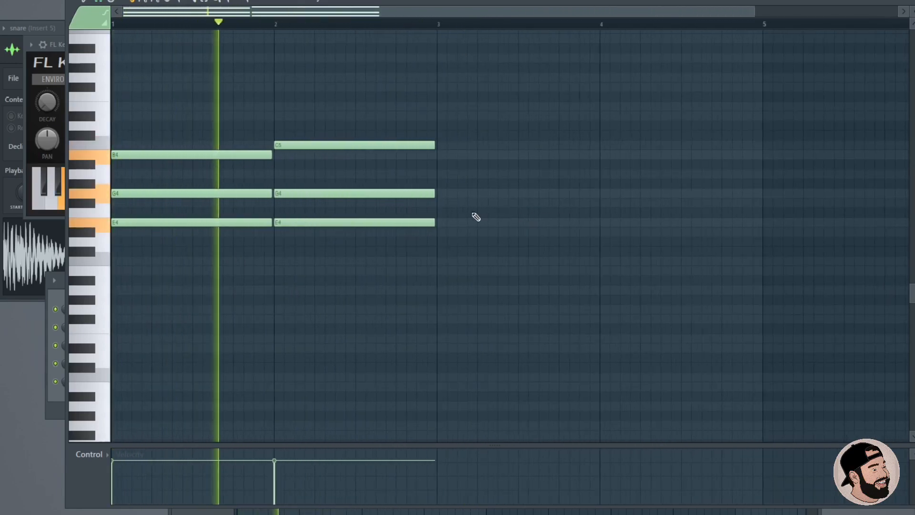
click(440, 232)
click(443, 203)
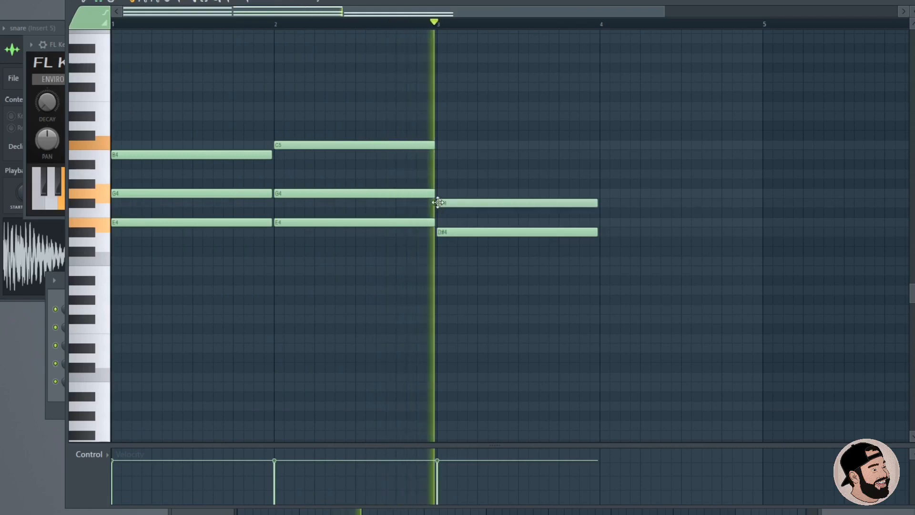
drag(439, 202, 439, 191)
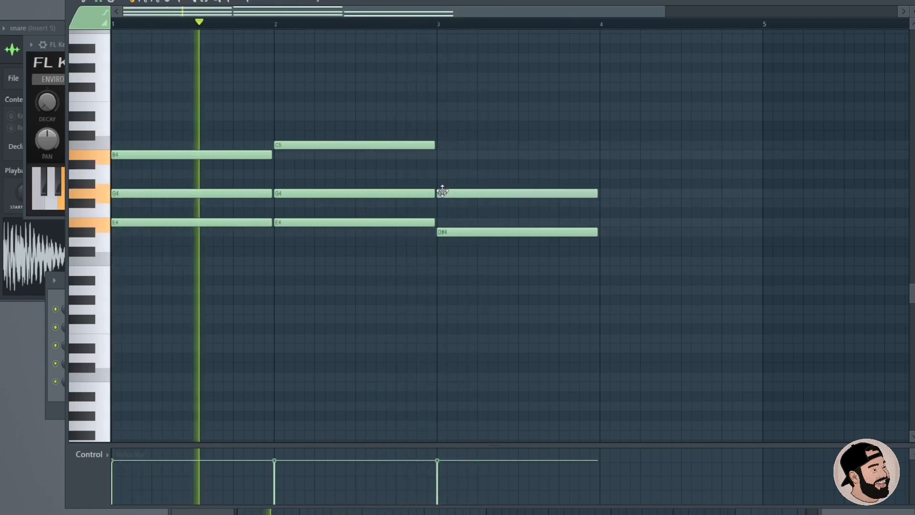
click(439, 155)
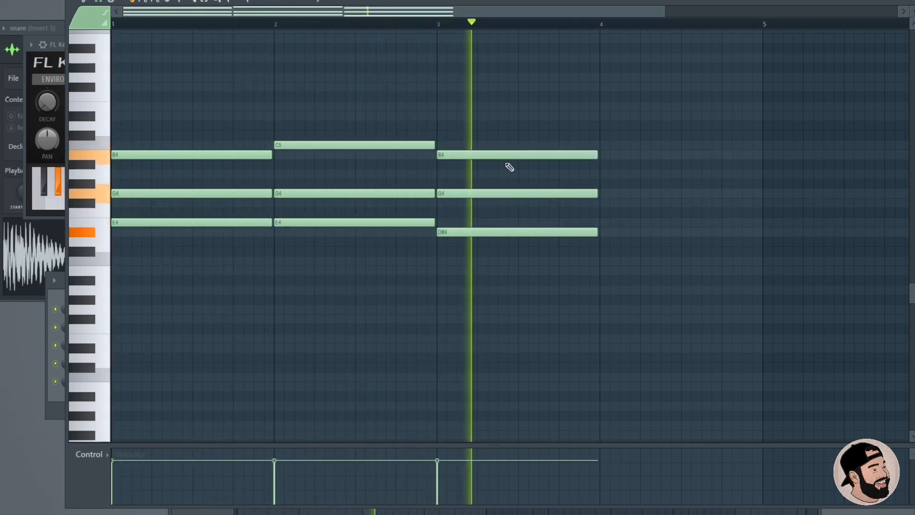
key(space)
key(space)
drag(446, 155, 450, 203)
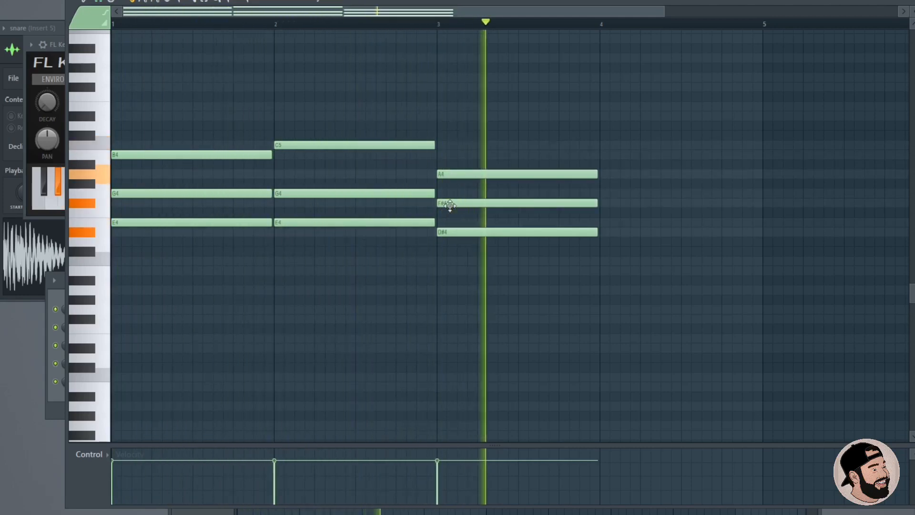
Draw a one-bar chord of B4, G4 and E4 in bar 4
ctrl+scroll(548, 210, down, 2)
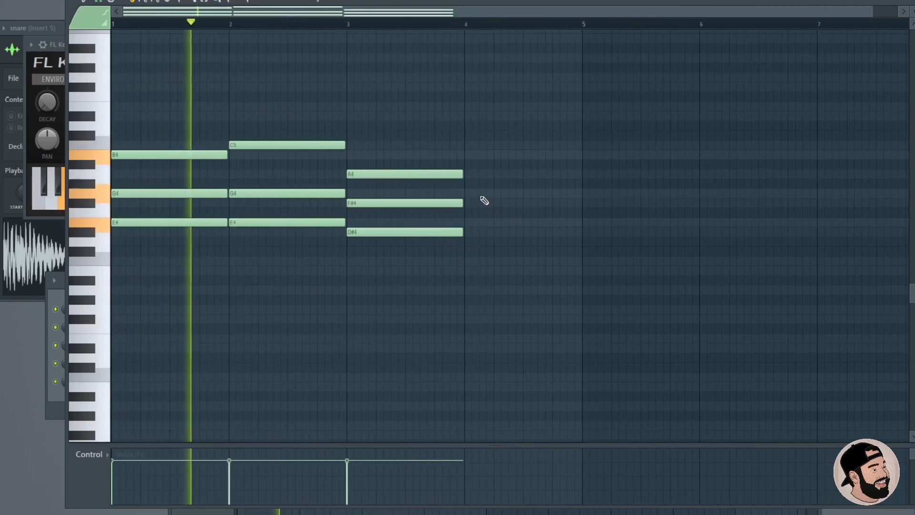
click(467, 155)
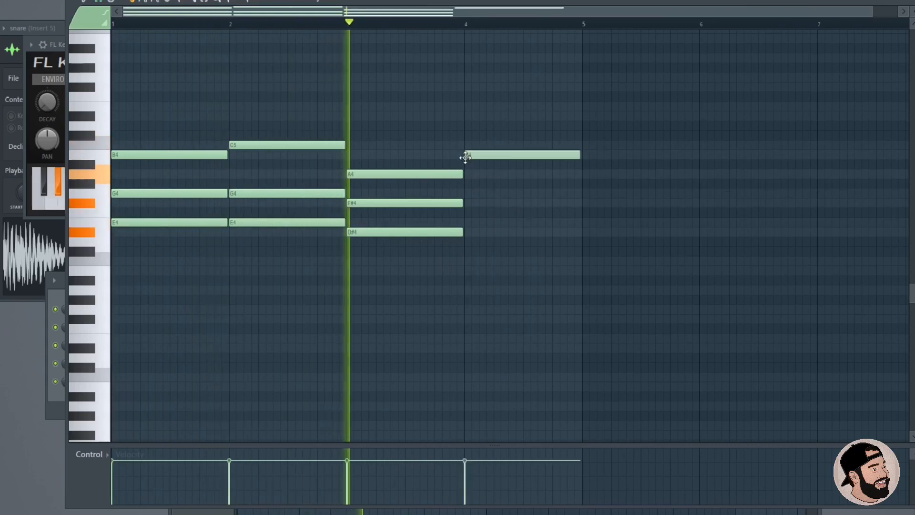
click(467, 193)
click(468, 222)
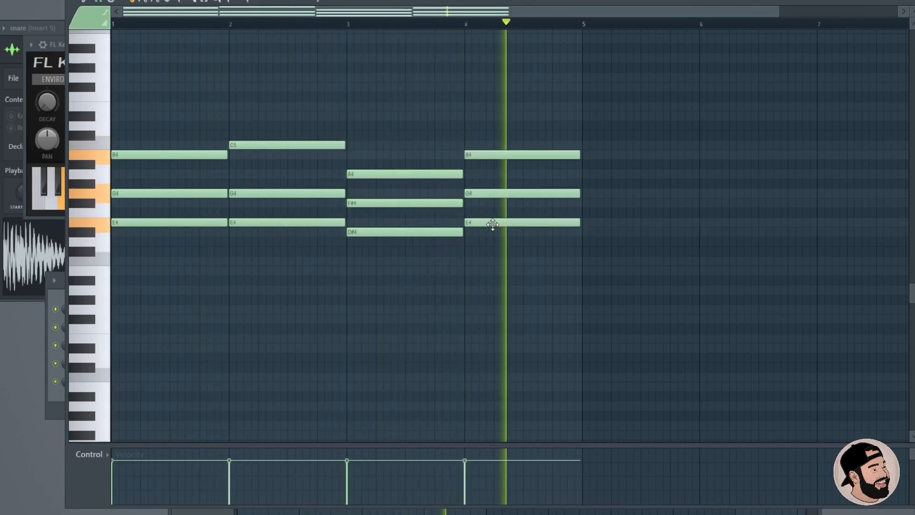
Select all notes of the four-bar chord progression, duplicate them into bars 5 to 8 and play the result
ctrl+scroll(553, 271, down, 1)
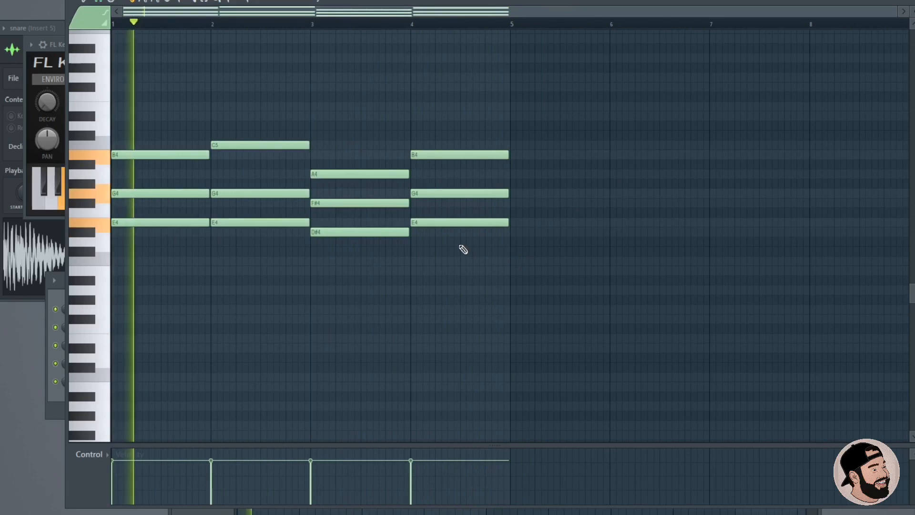
ctrl+scroll(116, 237, up, 1)
ctrl+scroll(176, 239, down, 1)
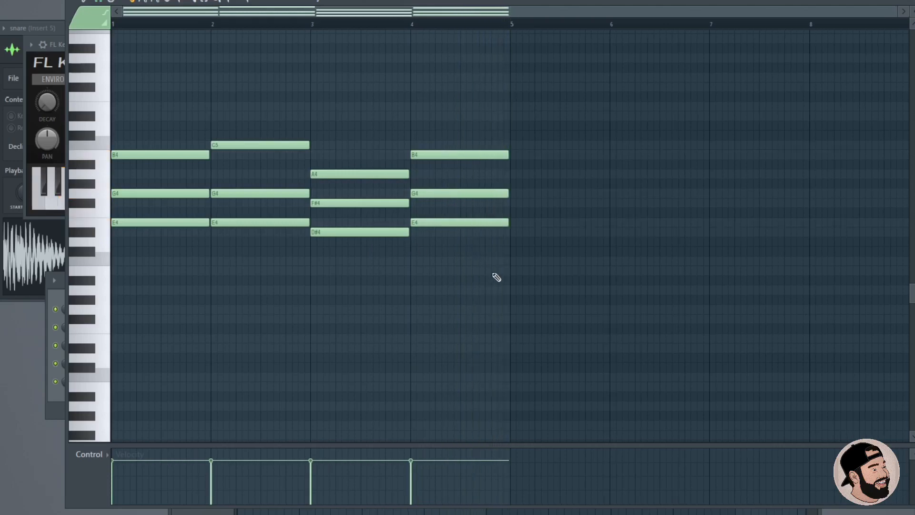
ctrl+drag(518, 284, 515, 153)
key(space)
ctrl+scroll(394, 151, down, 2)
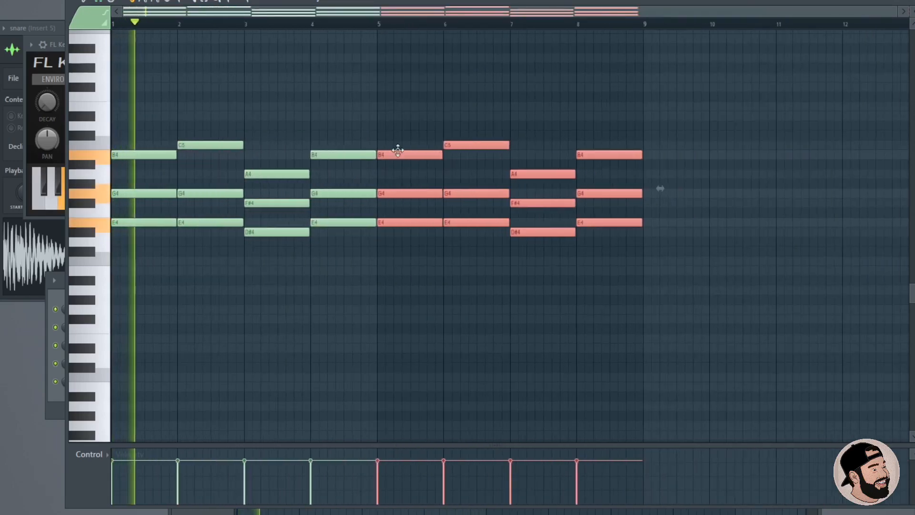
Deselect the duplicated notes and listen to the eight-bar chord progression before reviewing its lowest notes
click(429, 98)
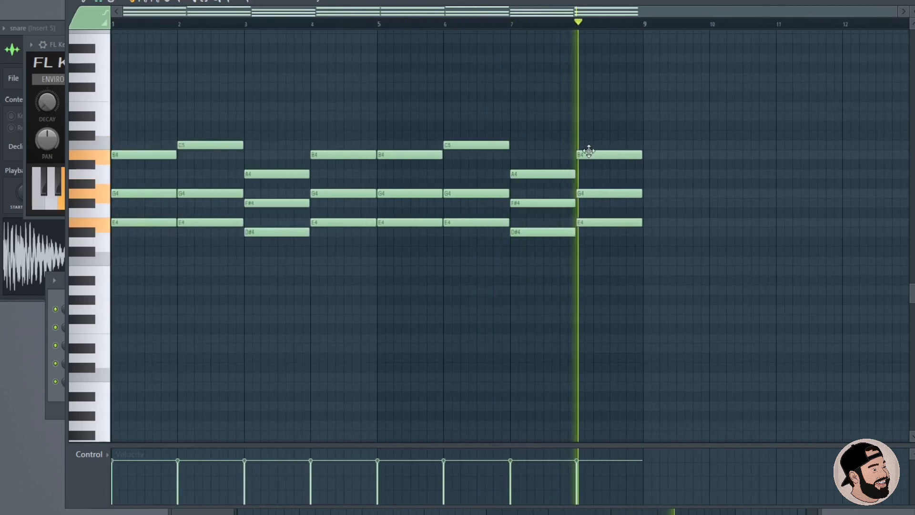
key(space)
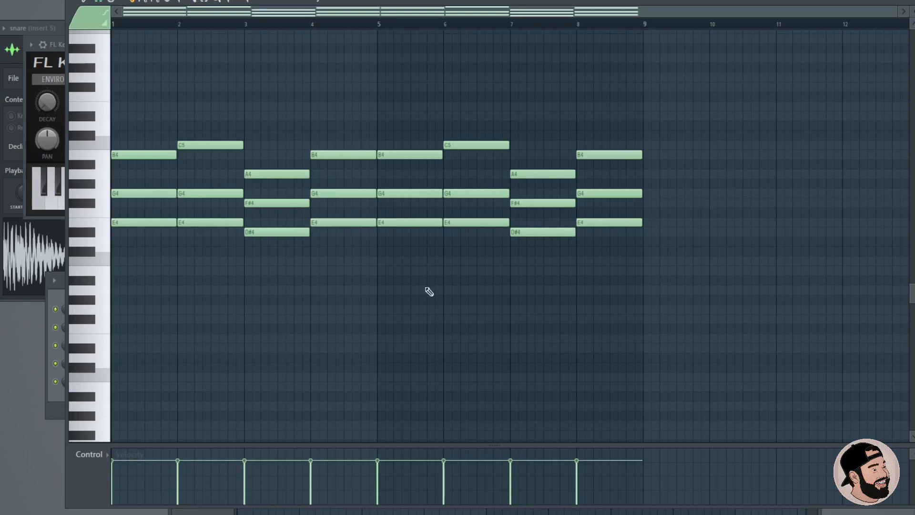
ctrl+scroll(98, 262, up, 2)
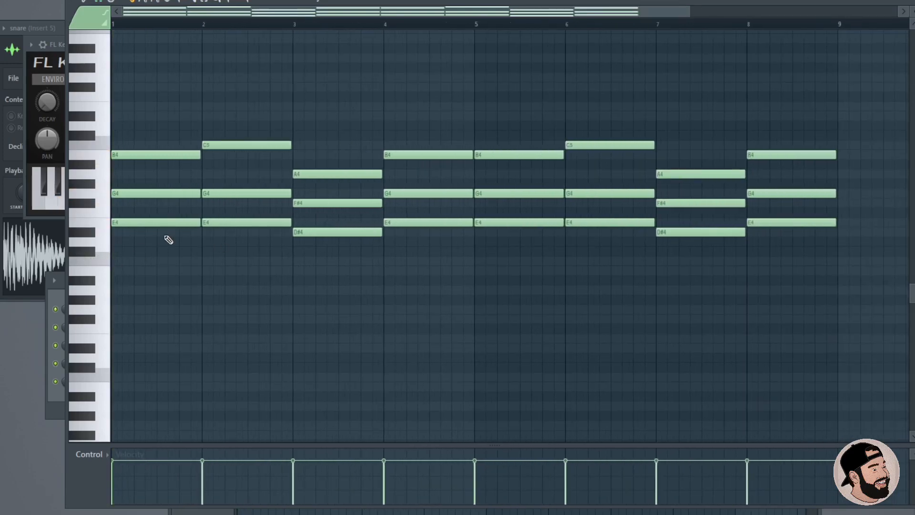
scroll(160, 235, down, 1)
drag(196, 202, 758, 195)
click(702, 273)
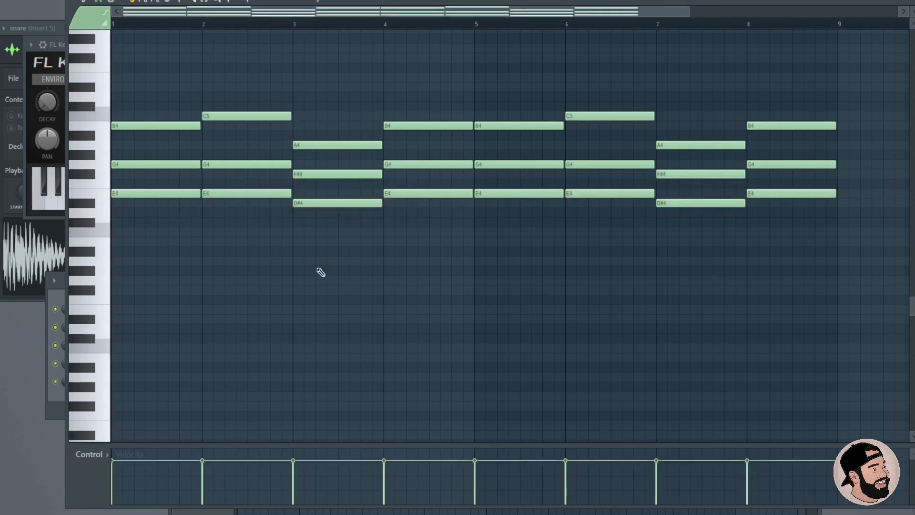
Copy the bar 1 root down an octave to E3, add a one-bar C3 bass note in bar 2 and audition both
ctrl+scroll(321, 273, down, 2)
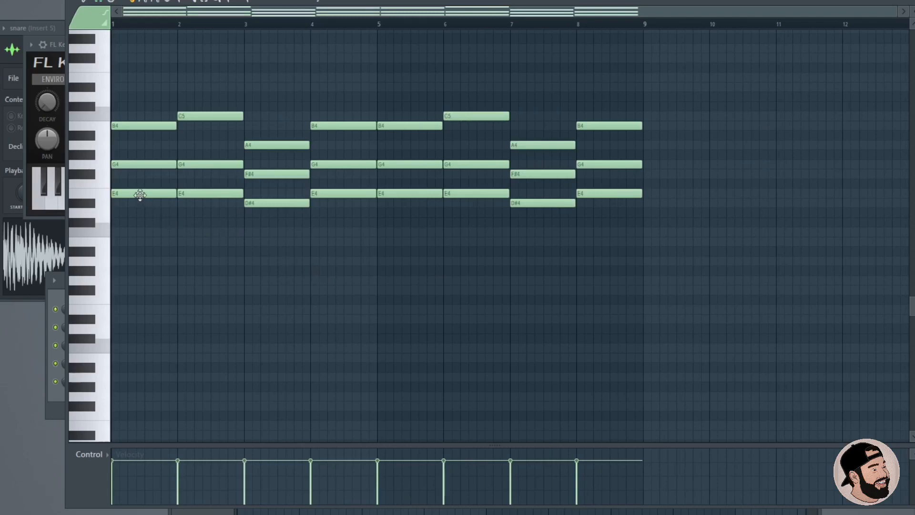
drag(137, 194, 132, 305)
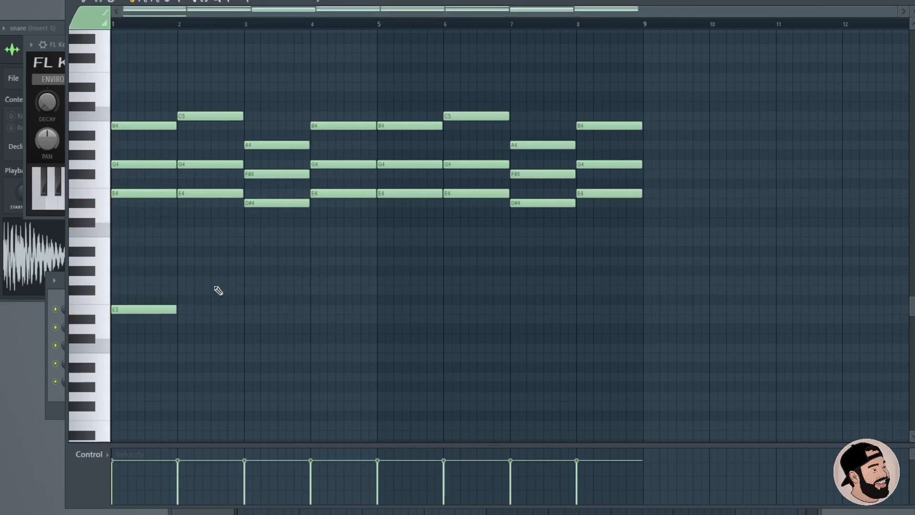
key(space)
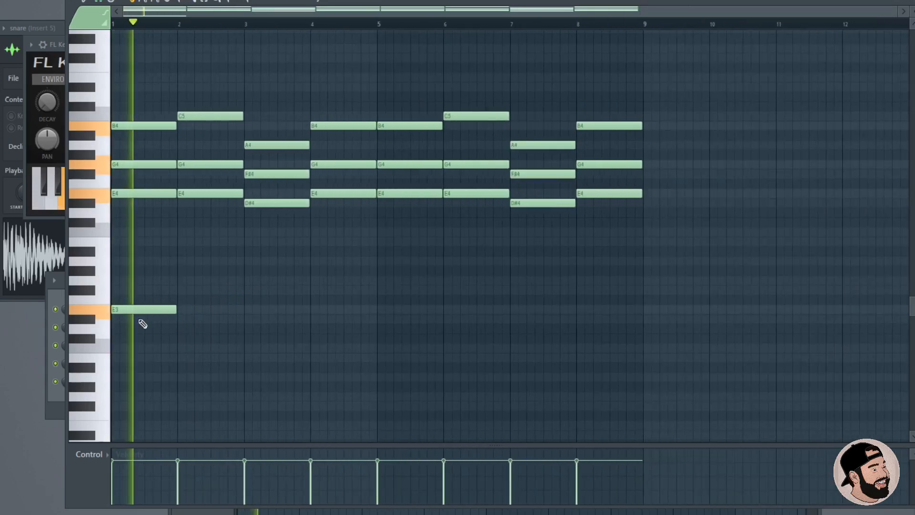
ctrl+scroll(206, 327, up, 2)
key(space)
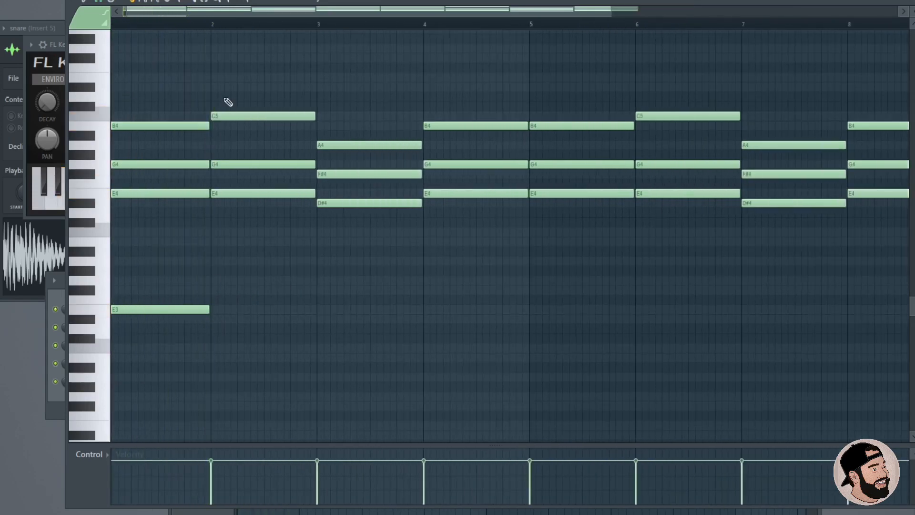
key(space)
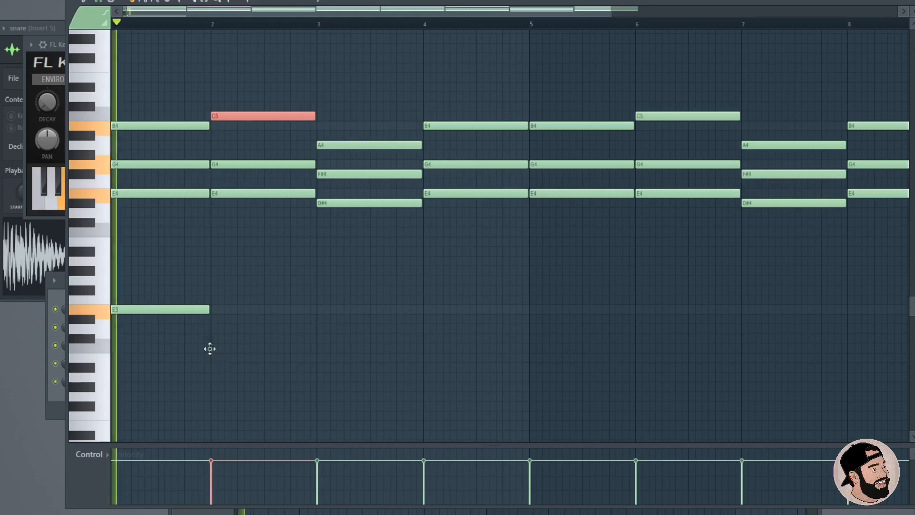
click(210, 348)
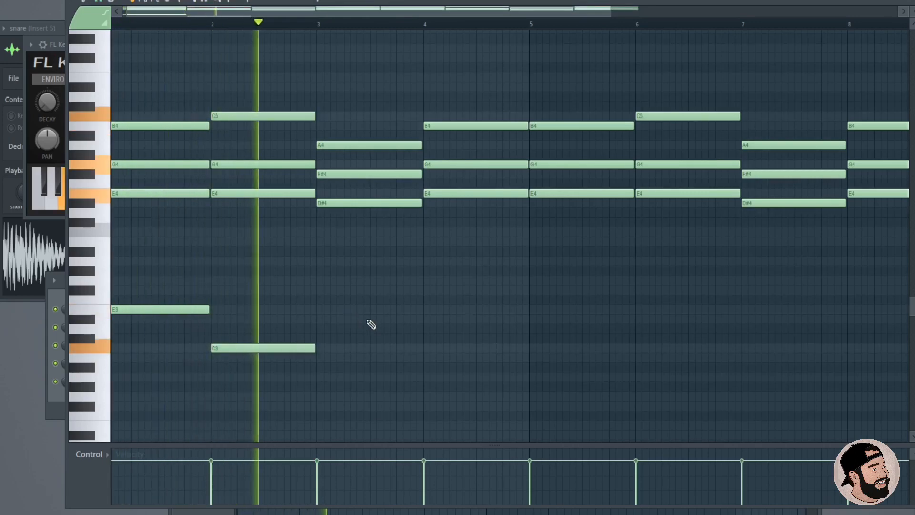
key(space)
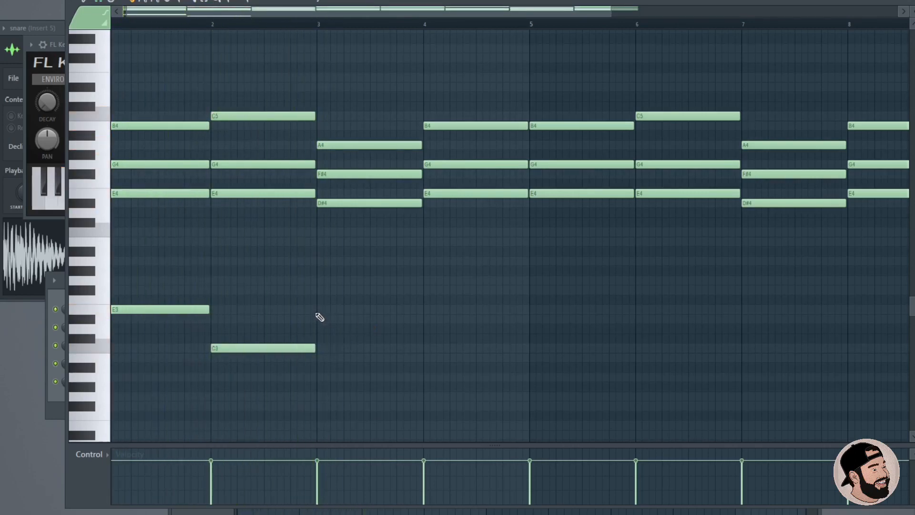
Add one-bar bass notes D#3 in bar 3 and E3 in bar 4 while playing the progression
drag(376, 321, 374, 320)
key(space)
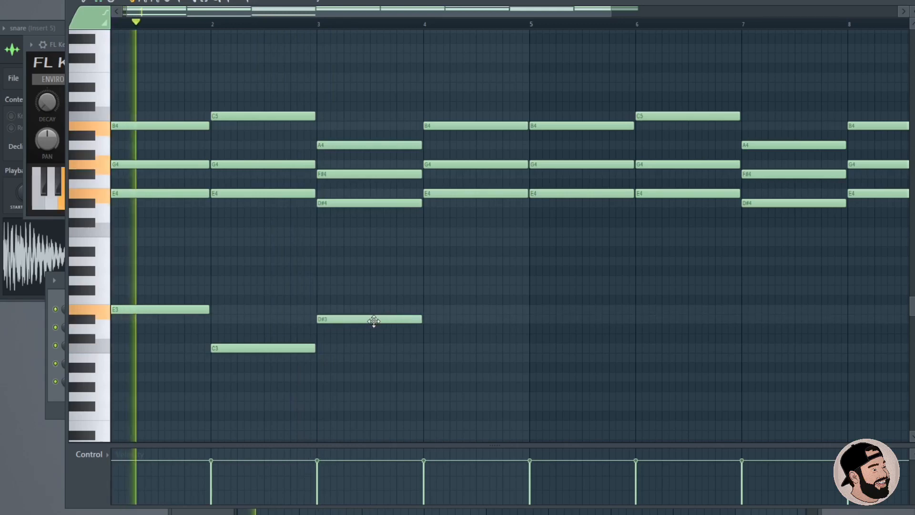
ctrl+scroll(296, 285, down, 2)
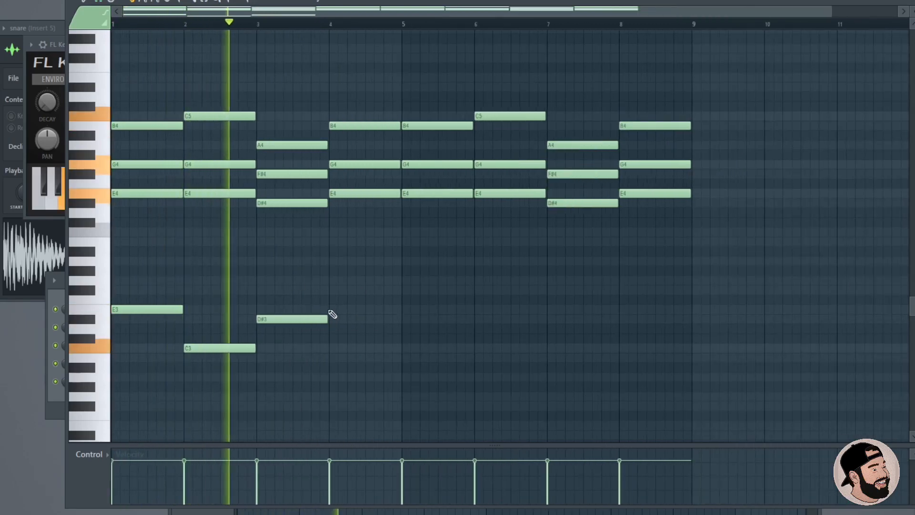
click(333, 309)
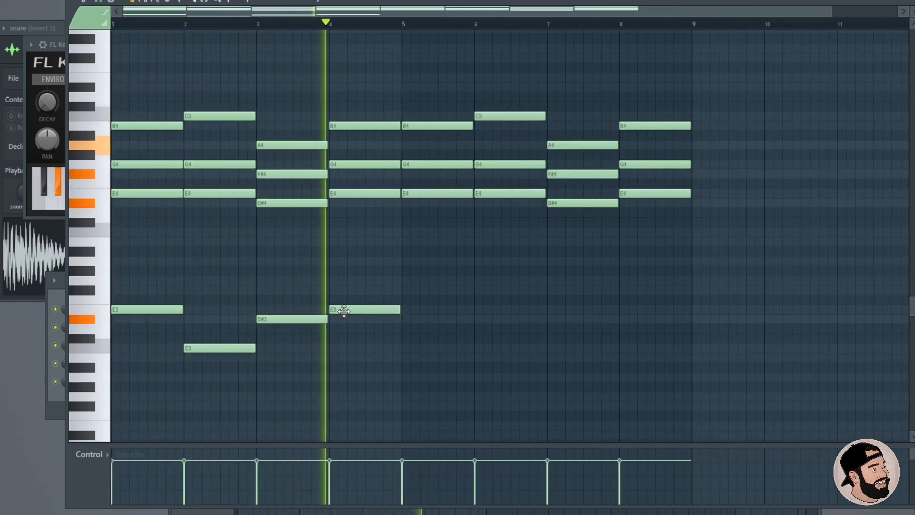
key(space)
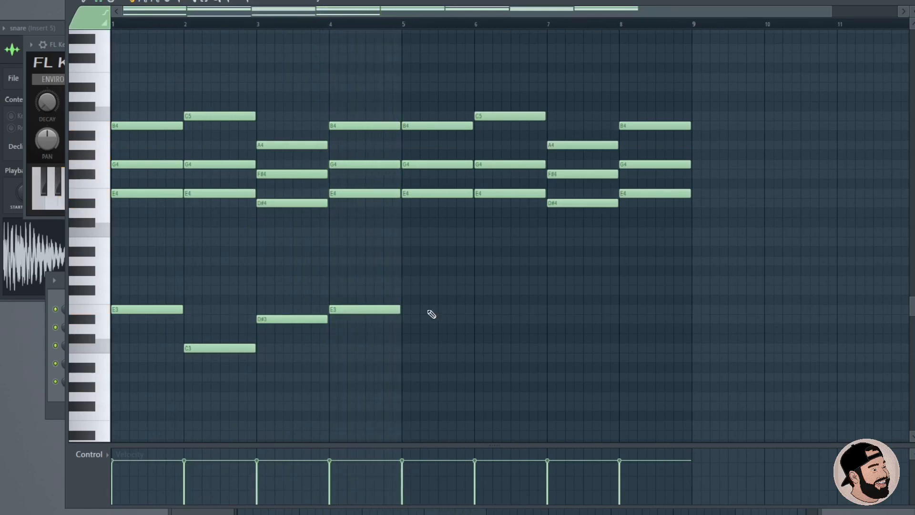
Duplicate the four bass notes of bars 1 to 4 into bars 5 to 8, aligned to the bar lines
drag(428, 258, 149, 379)
drag(121, 309, 422, 306)
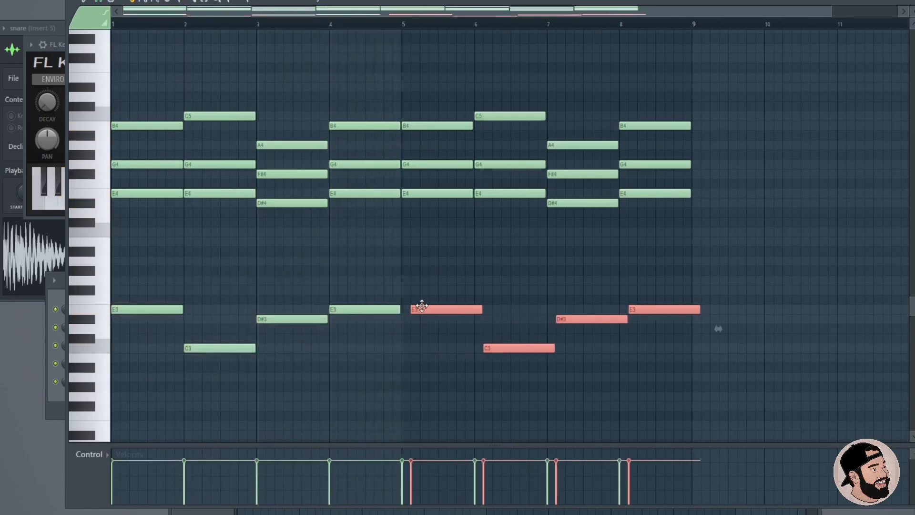
key(ctrl+d)
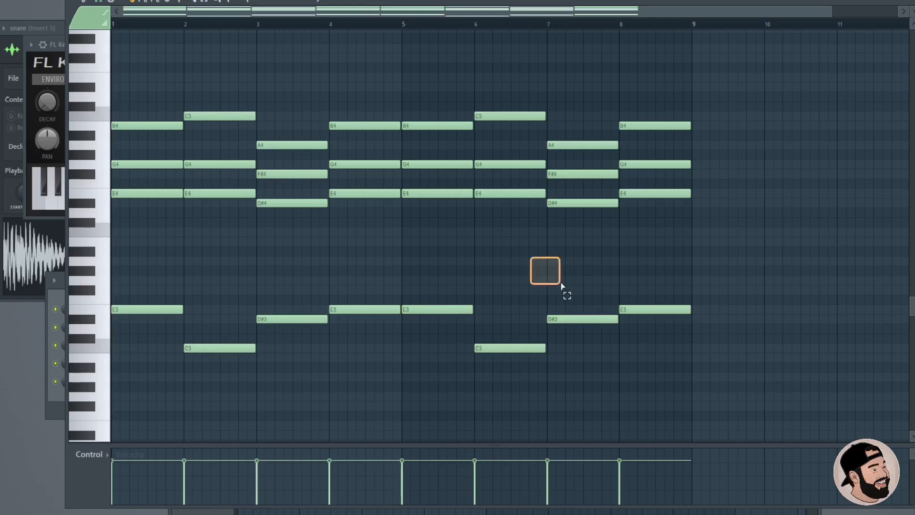
drag(560, 285, 668, 370)
Raise the bass note in bar 5 to G3 and play all eight bars
scroll(655, 270, down, 1)
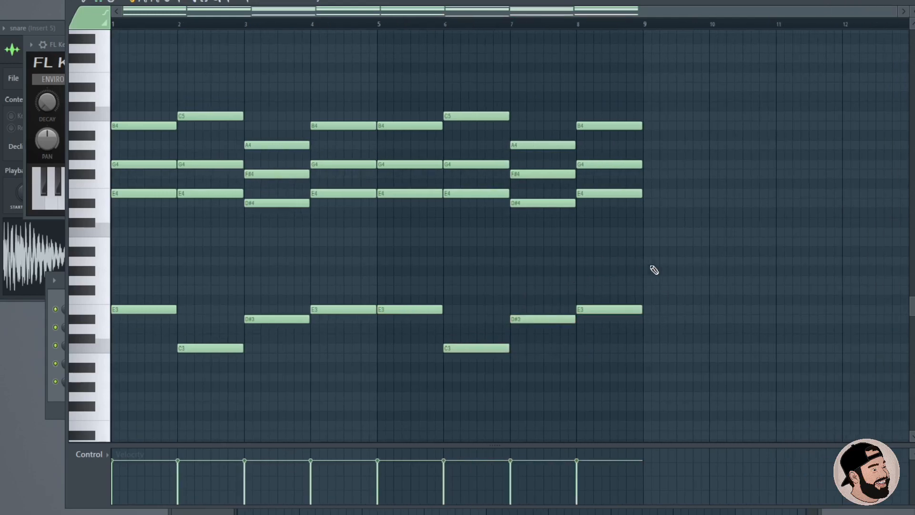
key(space)
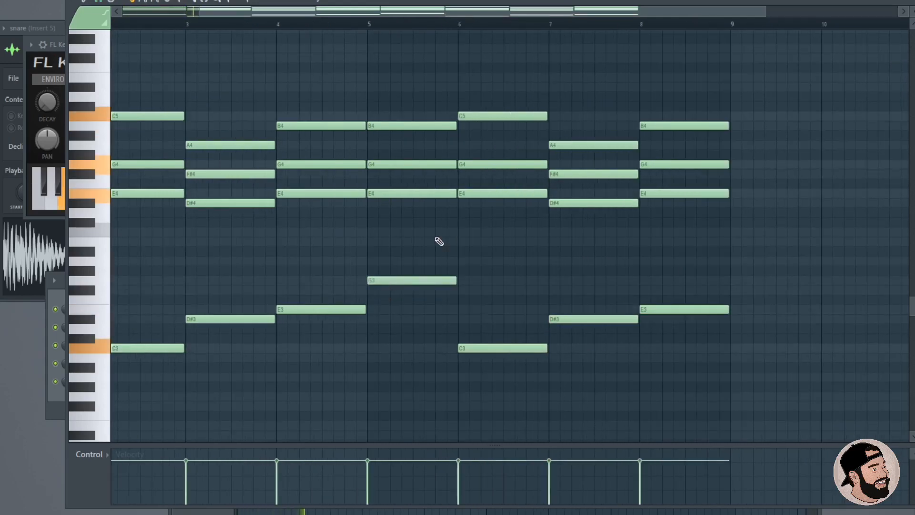
scroll(410, 226, down, 1)
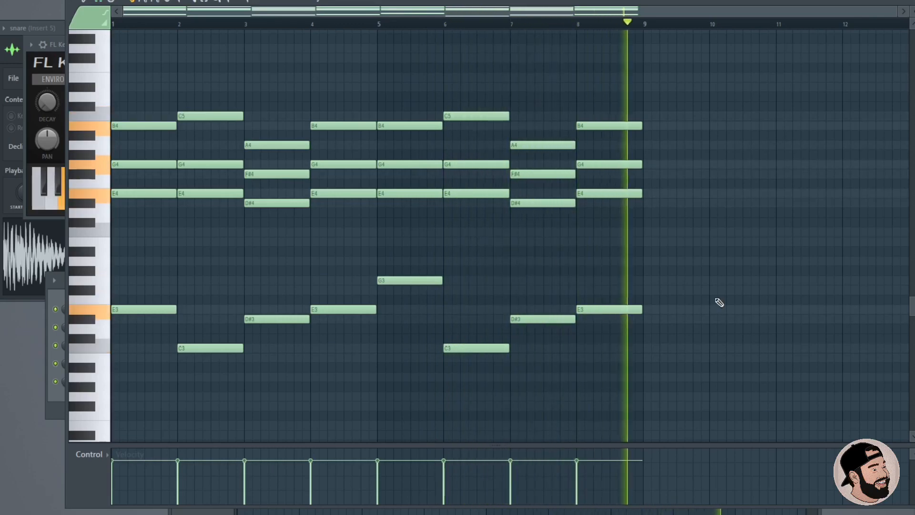
key(space)
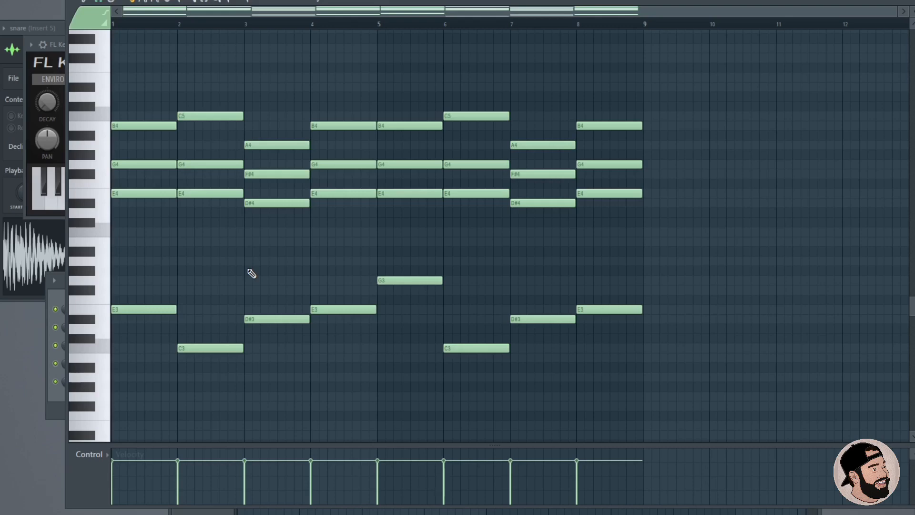
Try strumming all the chords with the Strumizer, adjusting its start and end time and velocity settings during playback
key(alt+s)
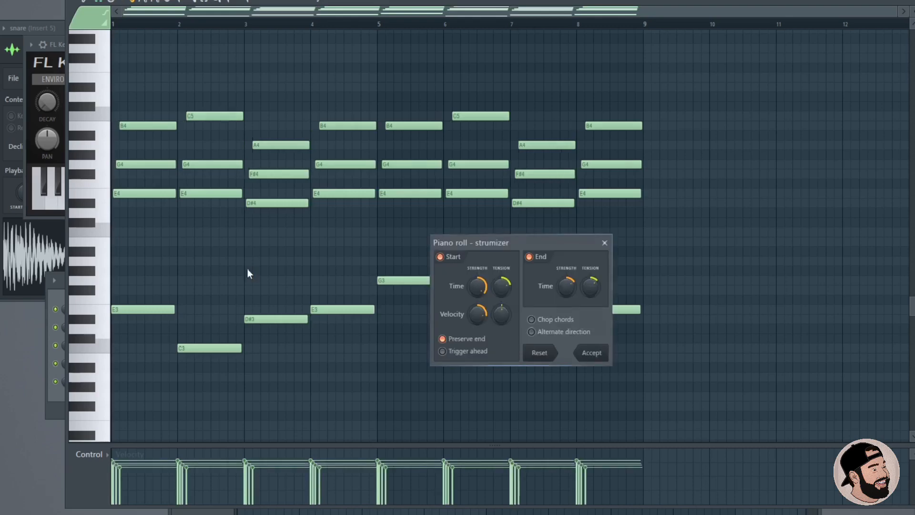
drag(550, 249, 497, 254)
key(space)
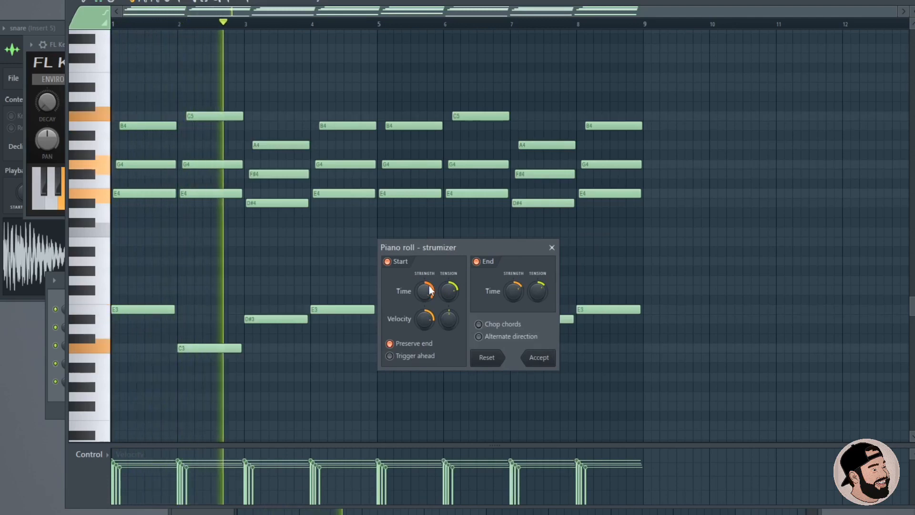
drag(429, 286, 429, 291)
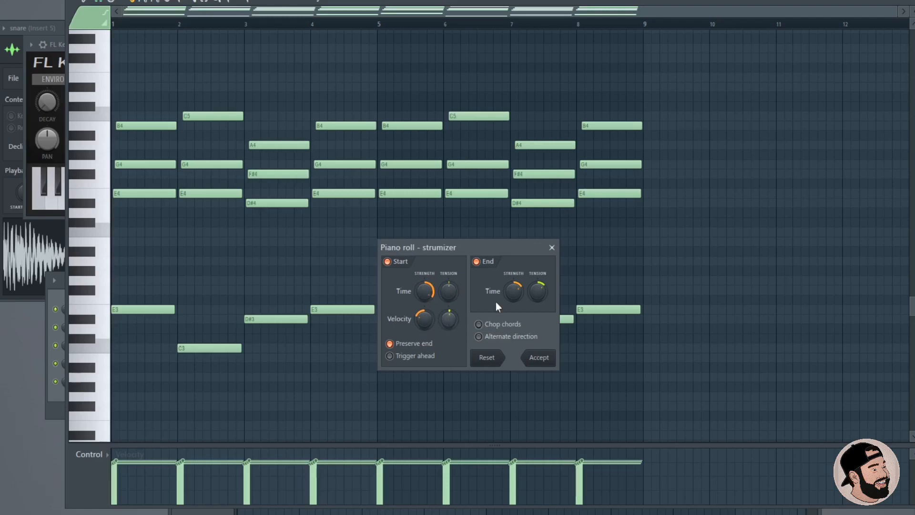
click(487, 324)
click(489, 326)
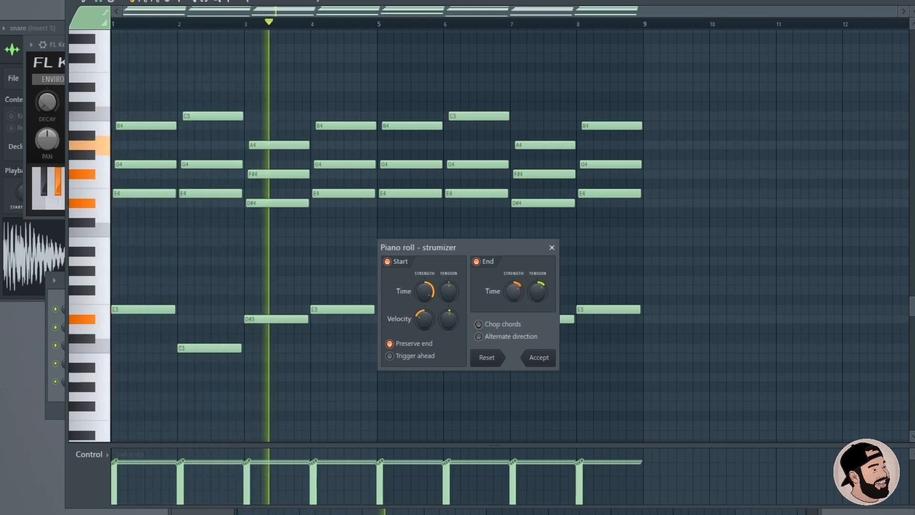
key(space)
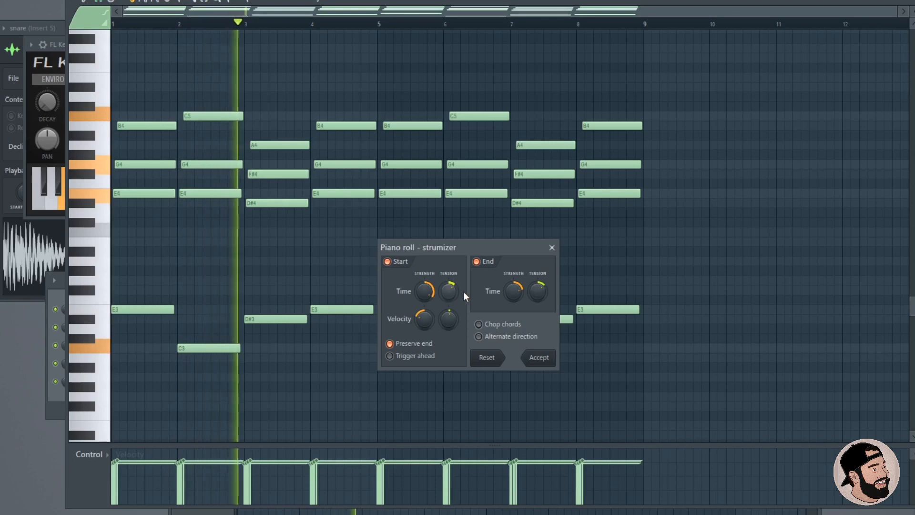
key(space)
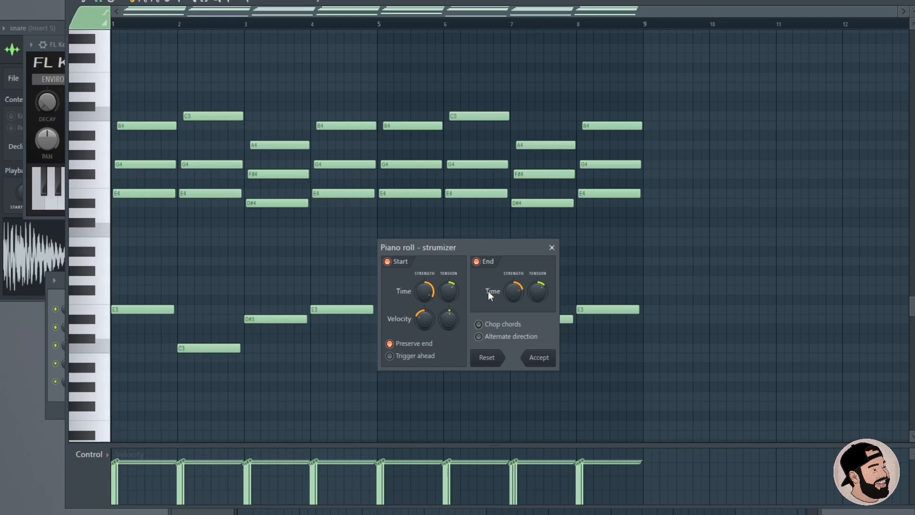
click(552, 248)
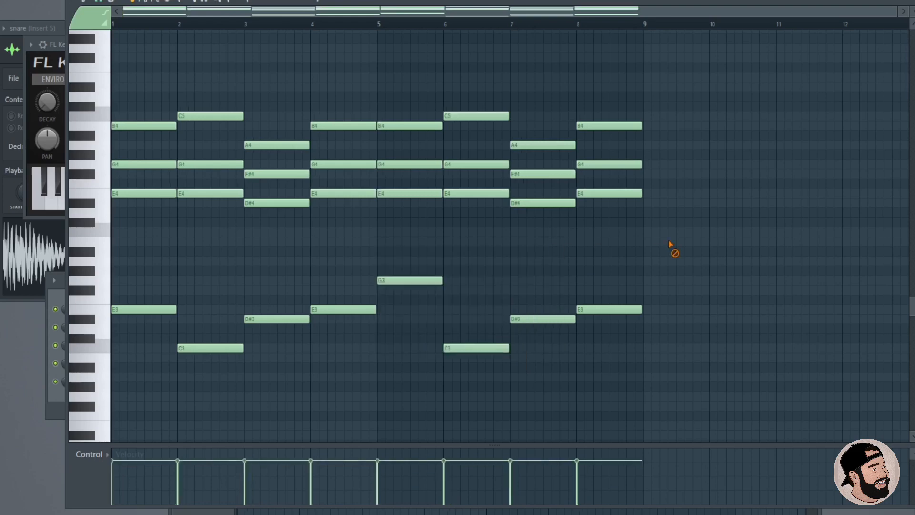
Stagger E4, G4 and B4 in bar 1 progressively later than the E3 bass note, and shorten the chord's notes together
scroll(87, 278, up, 6)
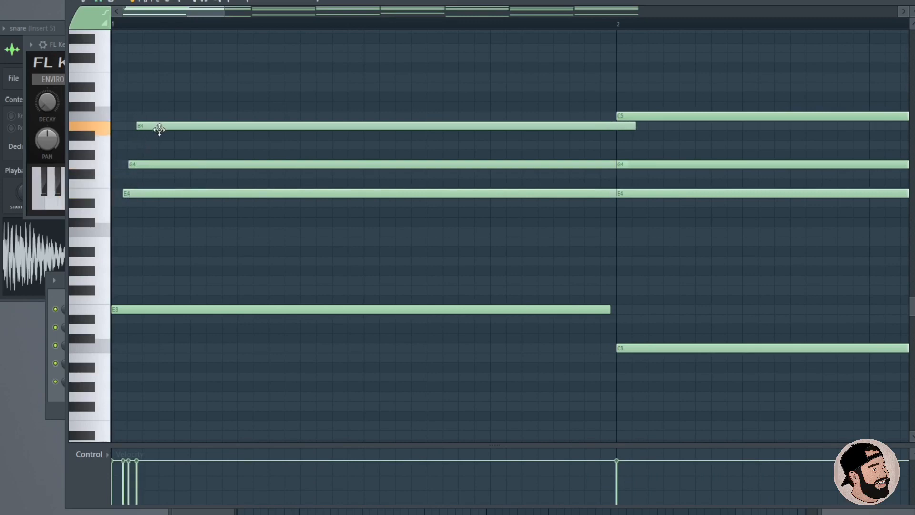
key(space)
scroll(156, 147, down, 3)
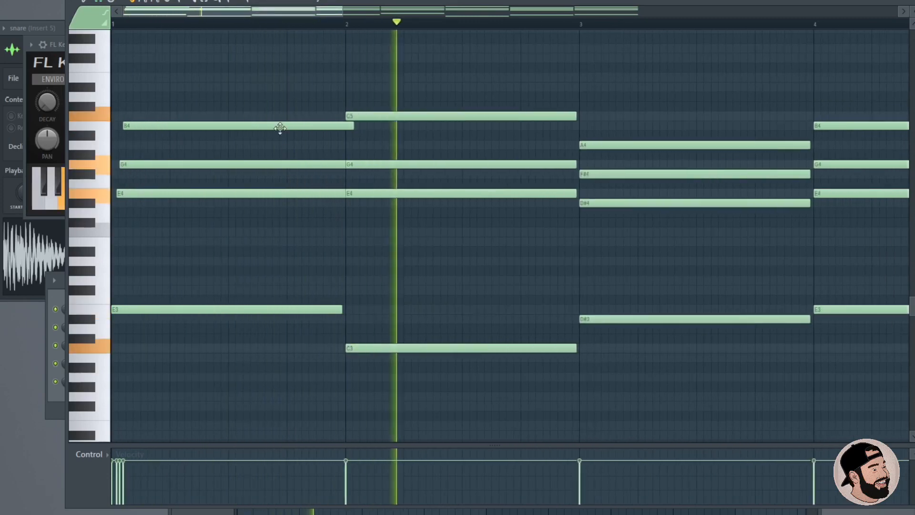
drag(279, 127, 317, 324)
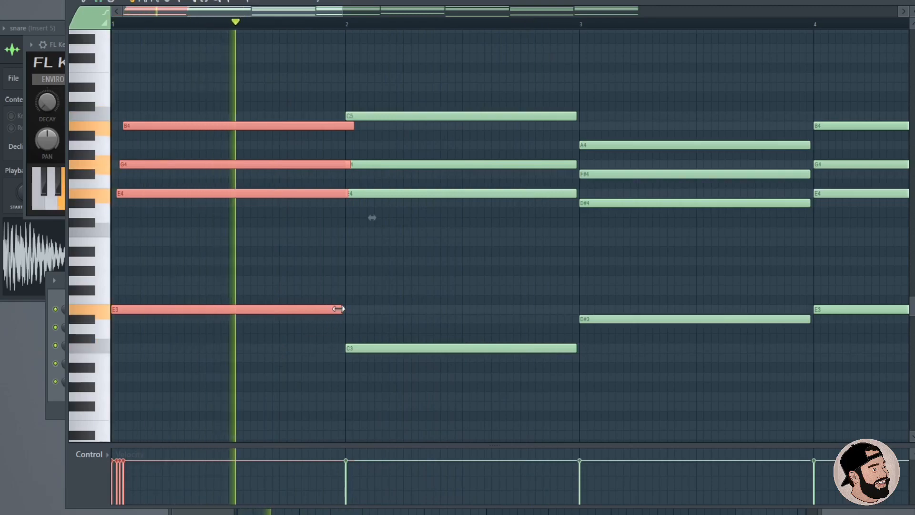
ctrl+click(316, 283)
Stagger D#4, F#4 and A4 in bar 3 progressively later than the D#3 bass note, and select the whole chord
scroll(349, 280, up, 2)
scroll(395, 185, down, 2)
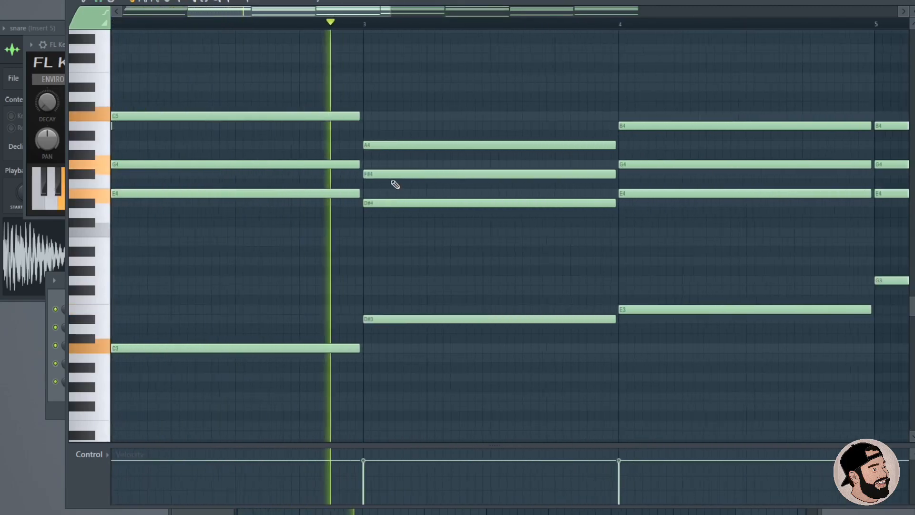
scroll(396, 185, up, 2)
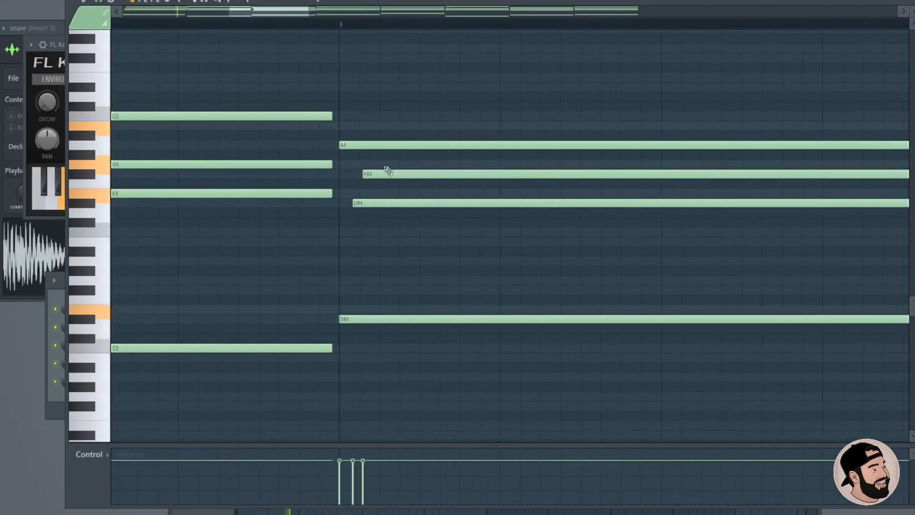
scroll(395, 148, down, 3)
scroll(411, 198, down, 1)
scroll(282, 139, up, 1)
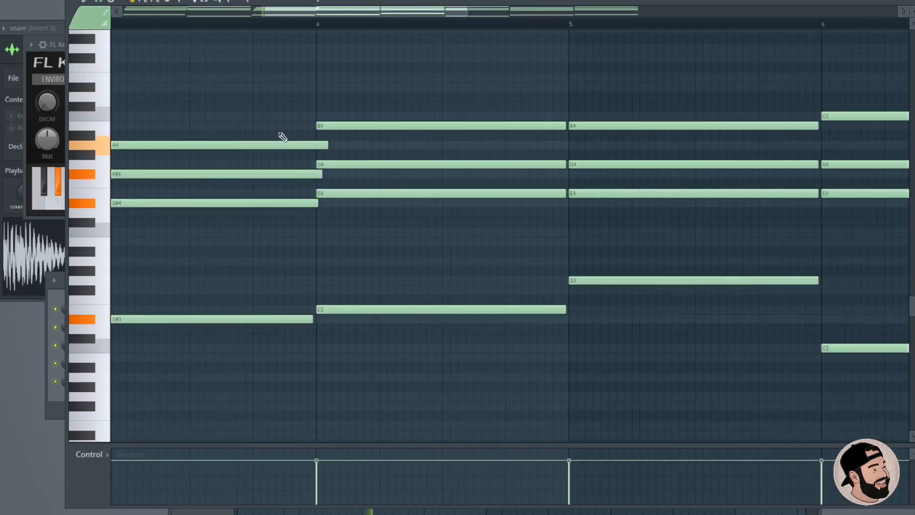
drag(282, 139, 316, 186)
scroll(163, 138, down, 1)
scroll(307, 162, up, 1)
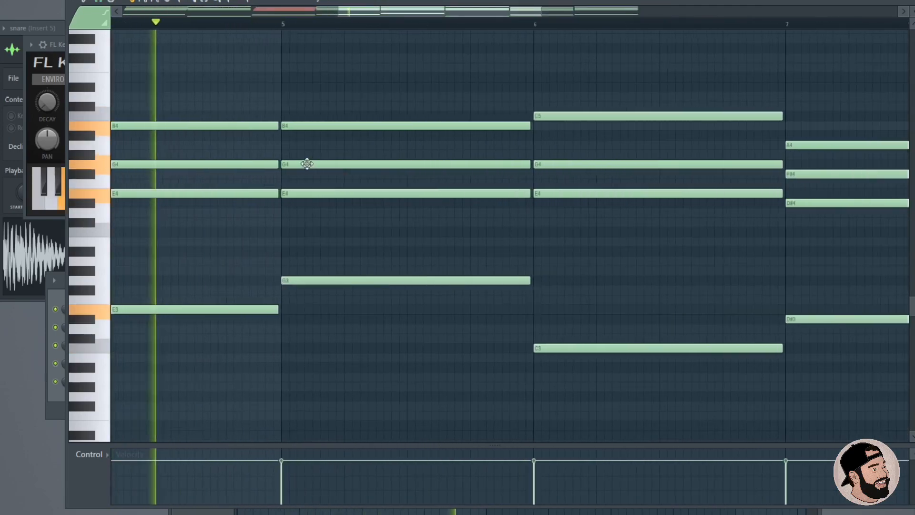
Stagger E4, G4 and B4 in bar 5, and F#4 and A4 in bar 7, progressively later than their bass notes
scroll(275, 182, up, 2)
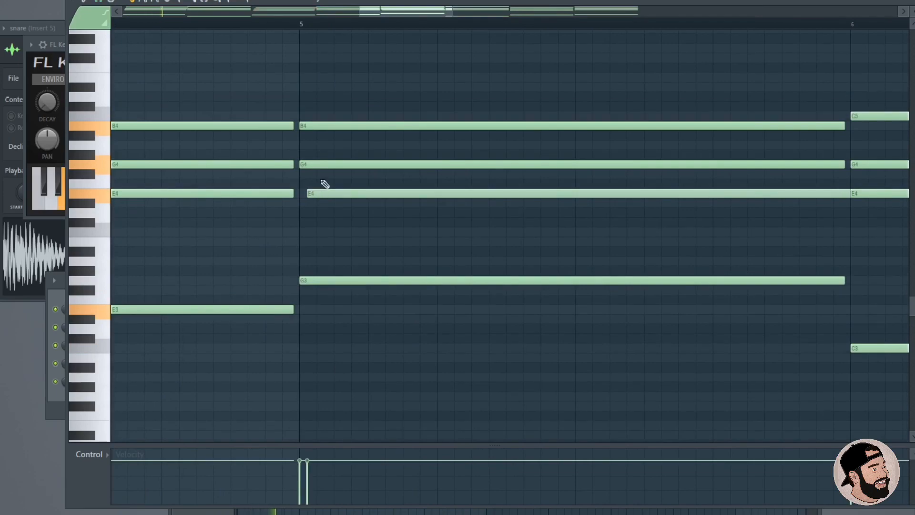
scroll(336, 130, down, 3)
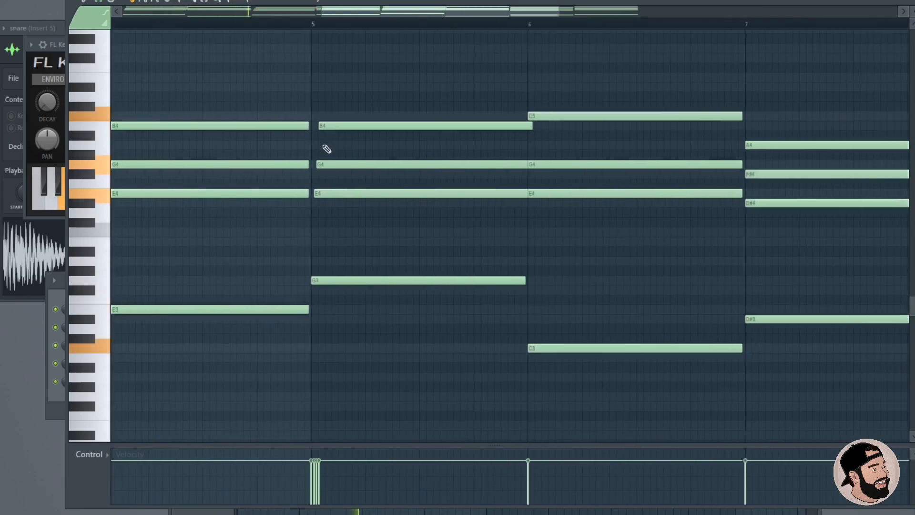
scroll(460, 186, up, 3)
drag(687, 133, 668, 219)
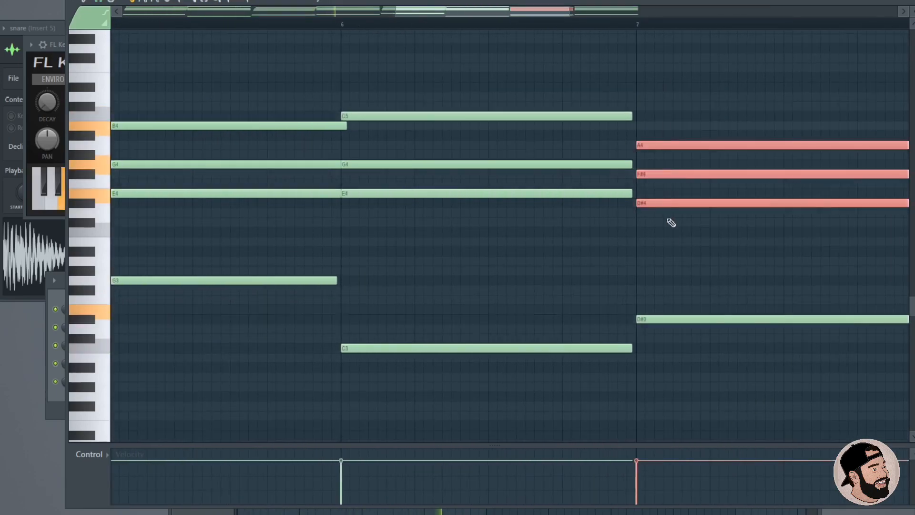
scroll(670, 191, up, 2)
click(570, 147)
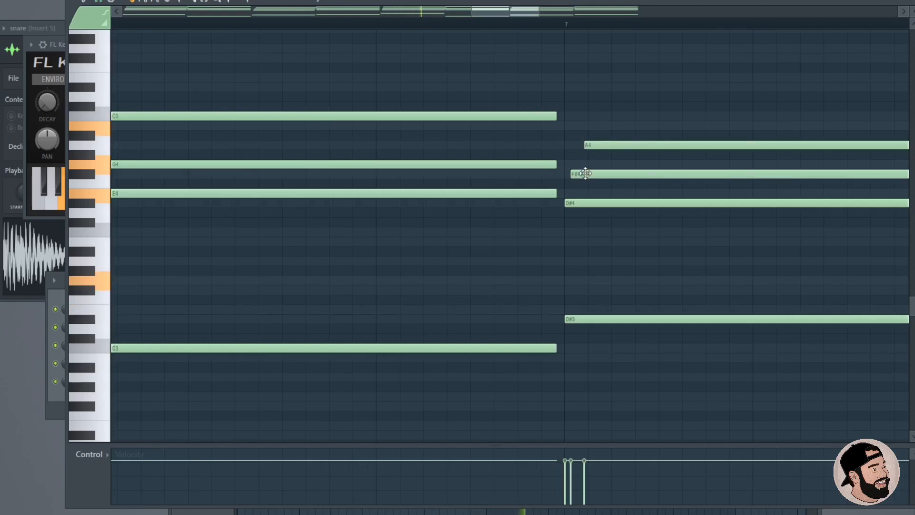
Stagger G4 and B4 in bar 8 progressively later than E4, and shorten the three upper notes together to end before bar 9
scroll(429, 167, down, 4)
scroll(504, 138, up, 2)
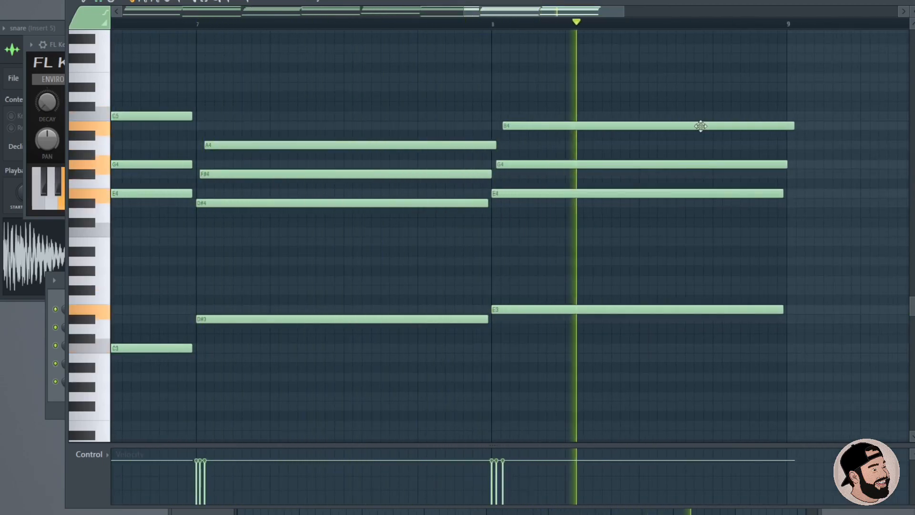
drag(723, 92, 731, 210)
click(825, 143)
scroll(825, 143, down, 3)
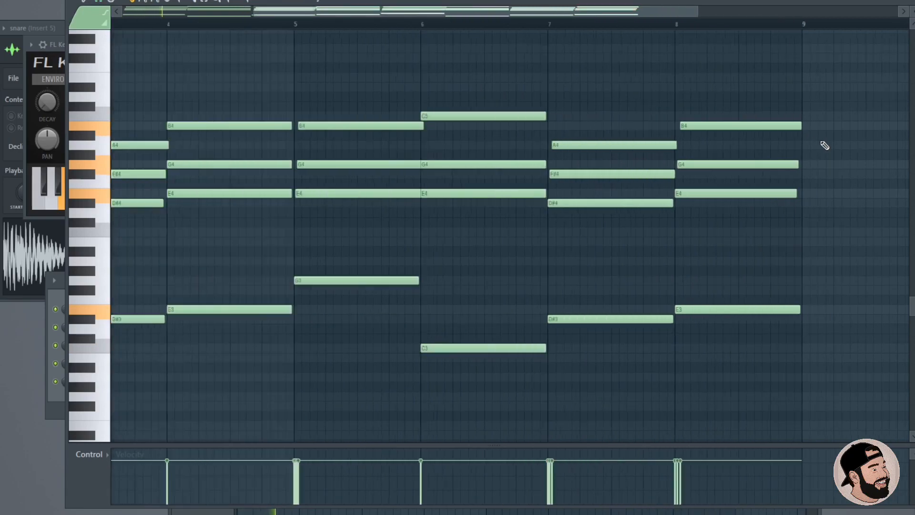
Listen to all eight bars to judge the manually strummed chords, and stop playback
scroll(838, 177, up, 3)
scroll(800, 191, down, 2)
scroll(782, 224, down, 3)
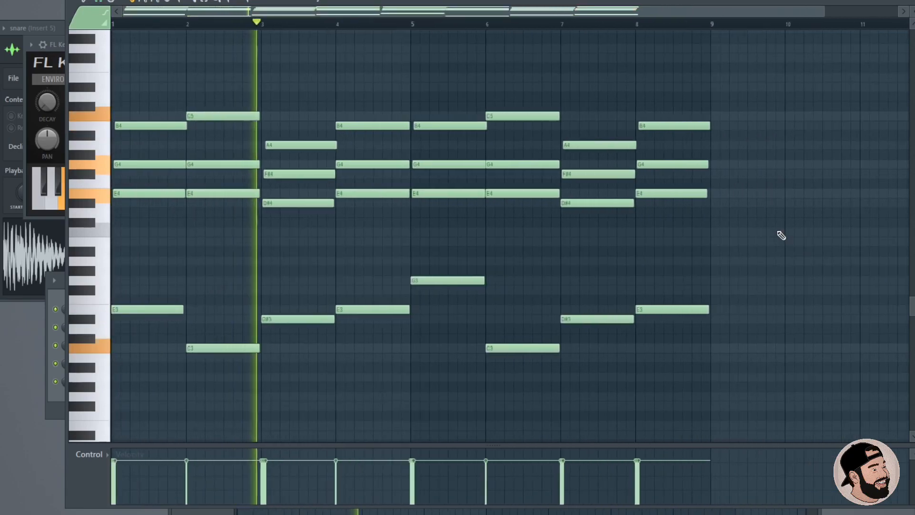
scroll(507, 257, down, 1)
scroll(508, 256, up, 1)
scroll(505, 257, up, 2)
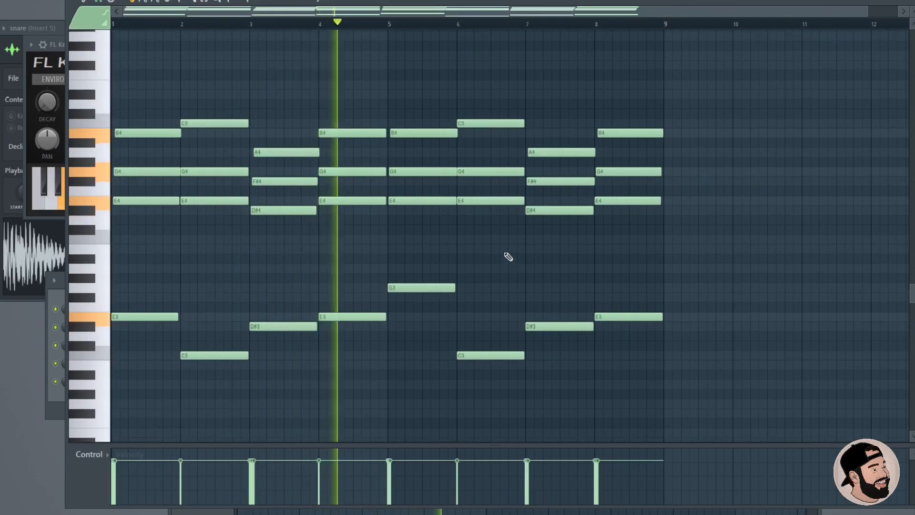
scroll(143, 262, up, 2)
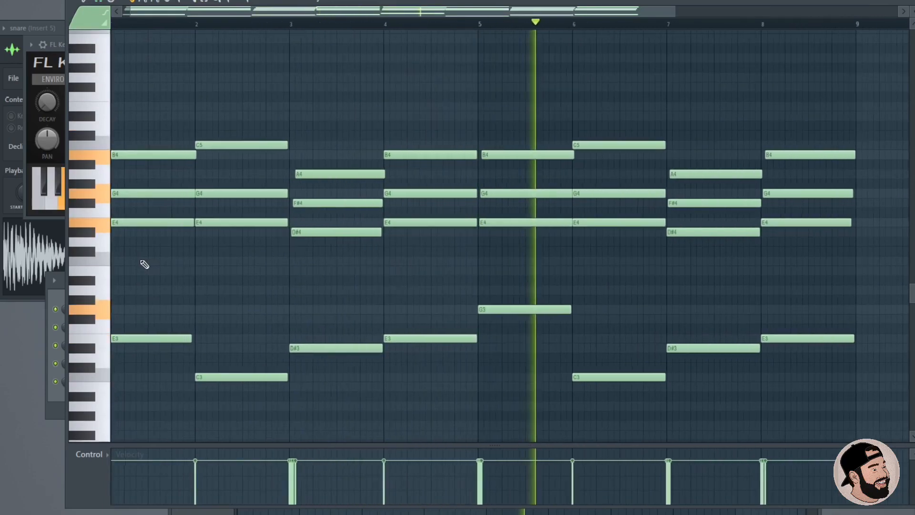
scroll(143, 262, down, 1)
scroll(131, 271, up, 2)
scroll(131, 271, down, 1)
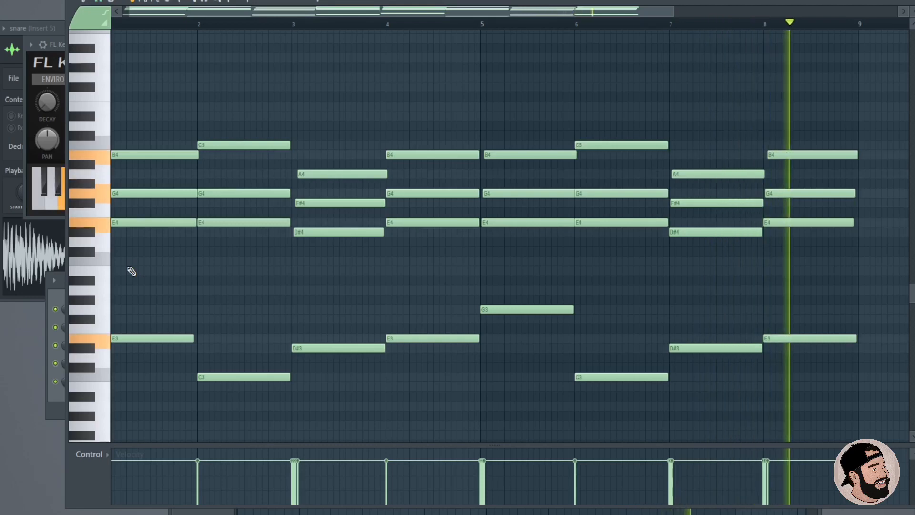
key(space)
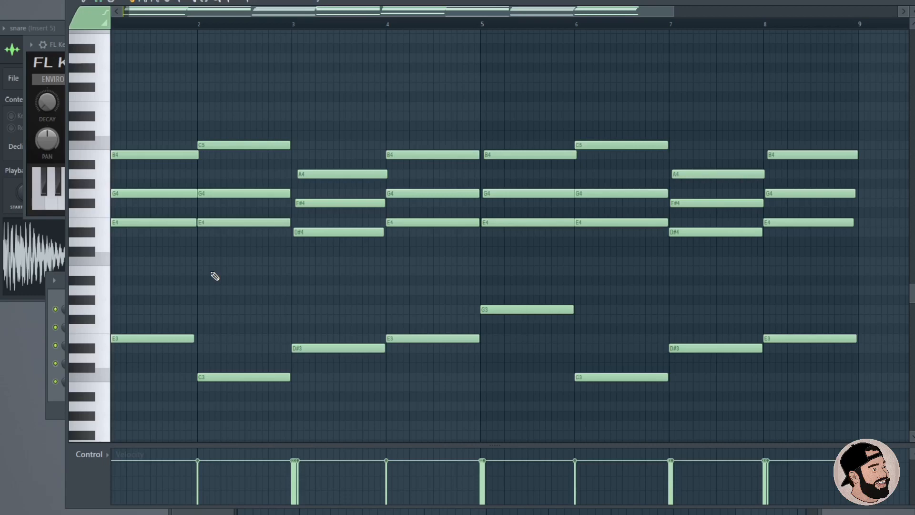
scroll(112, 231, up, 2)
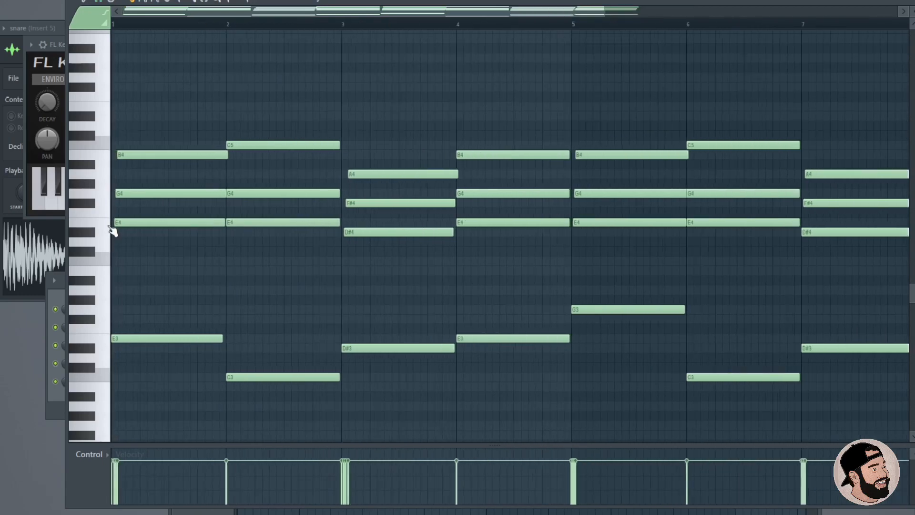
scroll(111, 231, down, 2)
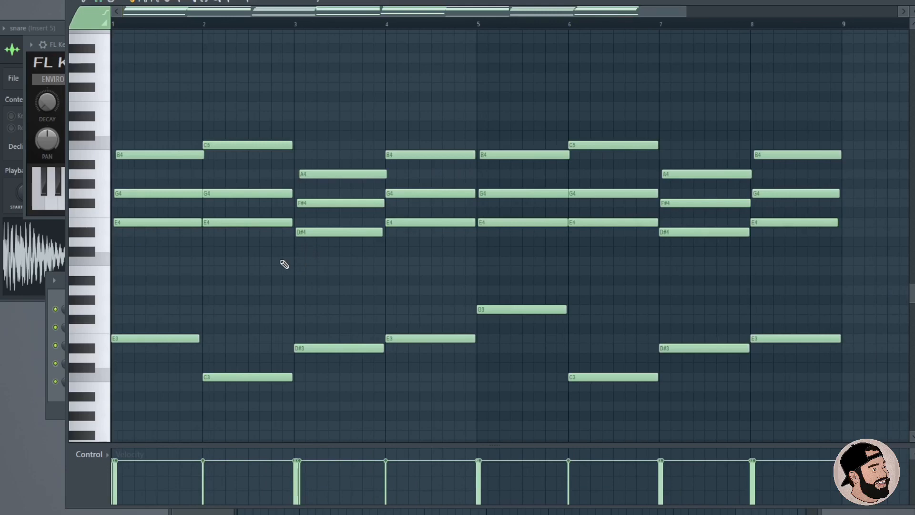
scroll(285, 264, down, 2)
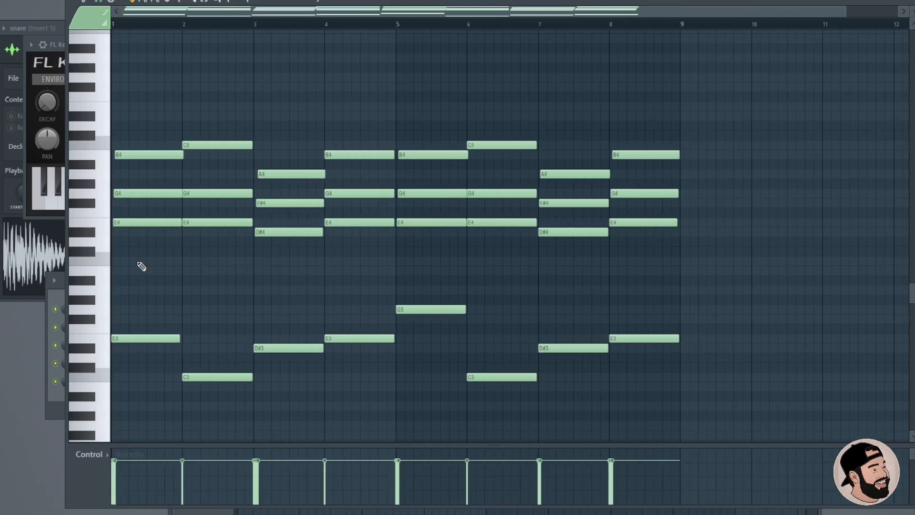
Start playback and add a one-beat G5 melody note on the last beat of bar 1
scroll(115, 262, up, 3)
key(space)
drag(273, 67, 277, 83)
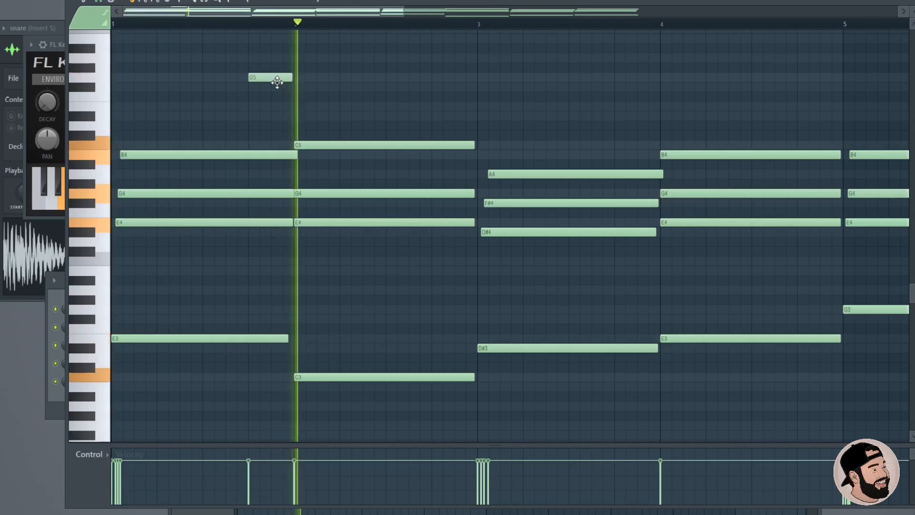
scroll(153, 96, up, 1)
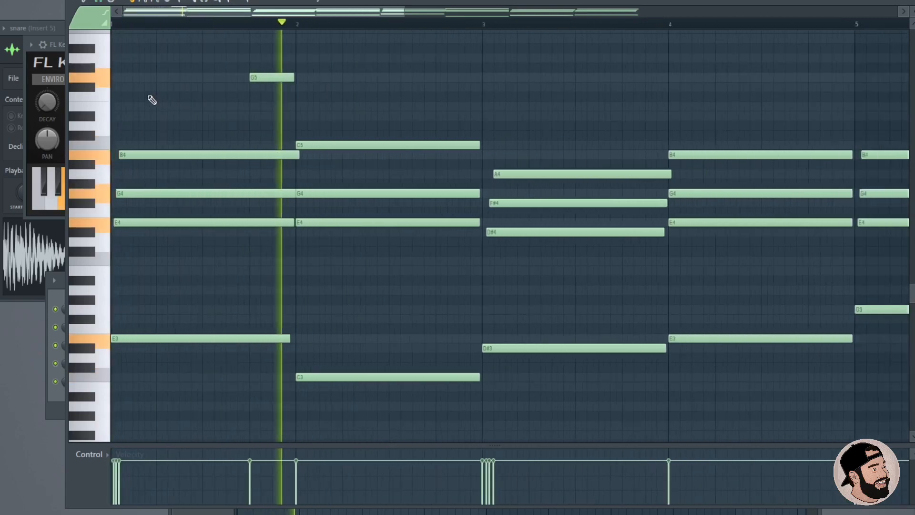
scroll(152, 100, down, 1)
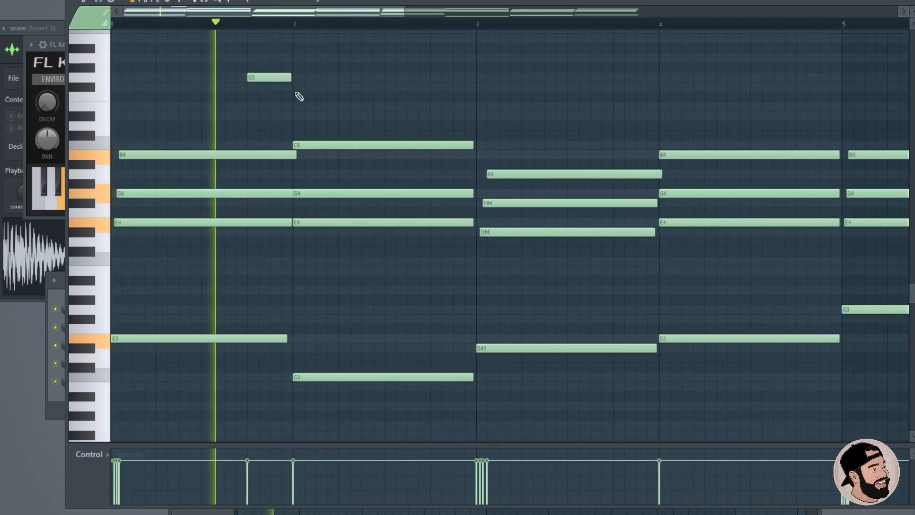
Add a long E5 at the start of bar 2, and lead into it with G5 shortened to half a beat and a half-beat F#5
drag(294, 87, 307, 110)
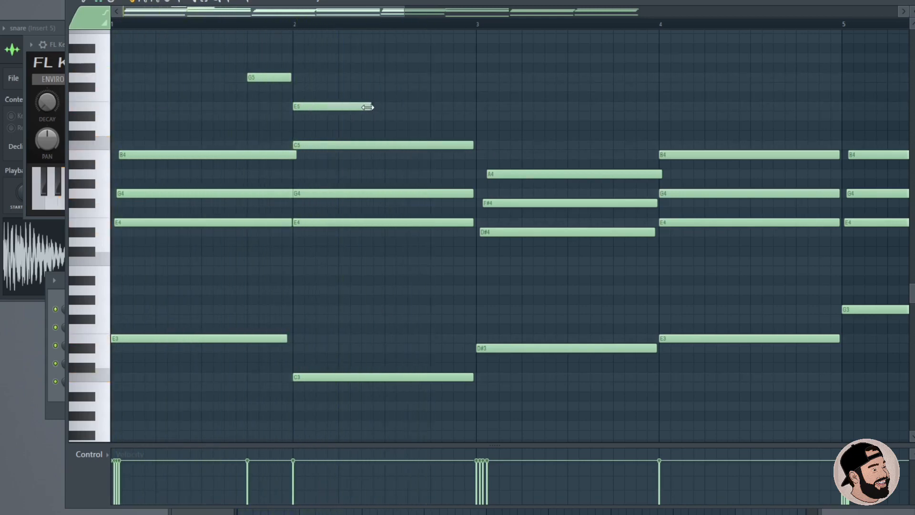
drag(391, 108, 405, 107)
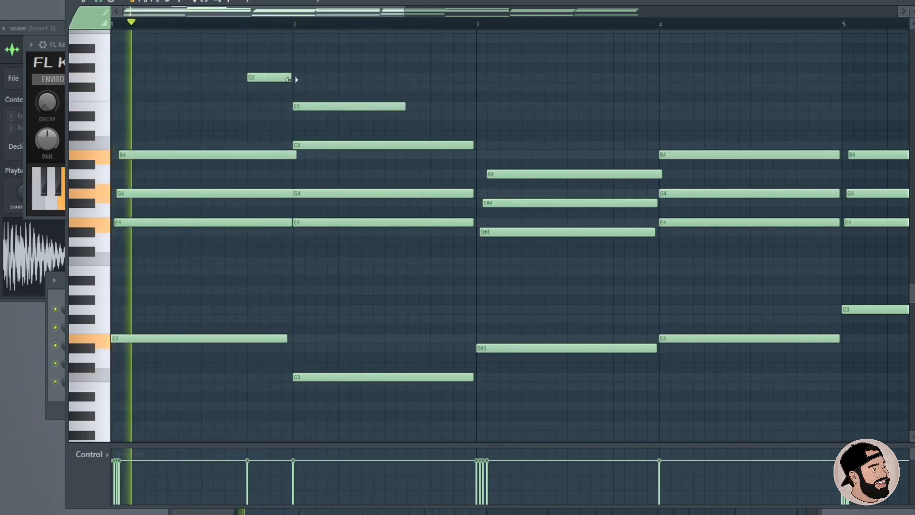
drag(292, 79, 269, 79)
click(273, 87)
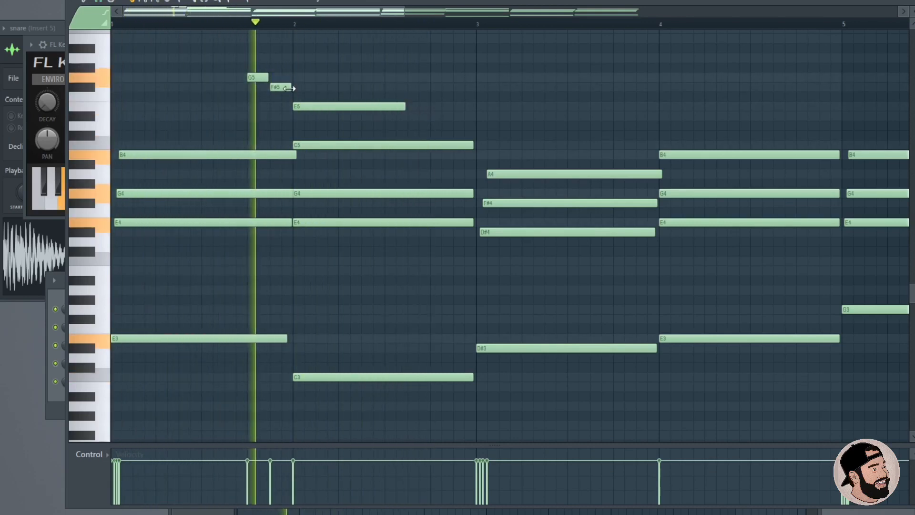
Lengthen the E5 in bar 2 to about three beats and place a one-beat C5 melody note on the bar's last beat
click(411, 117)
drag(428, 116, 475, 118)
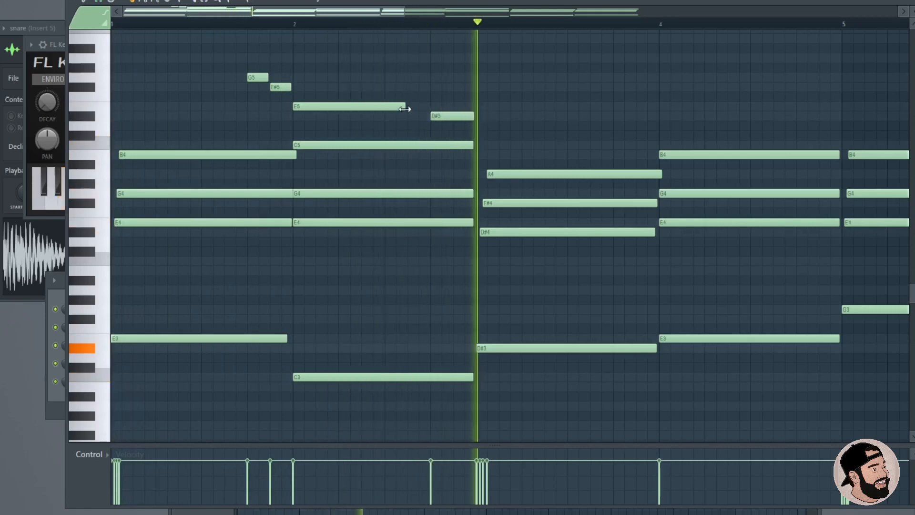
drag(405, 108, 444, 146)
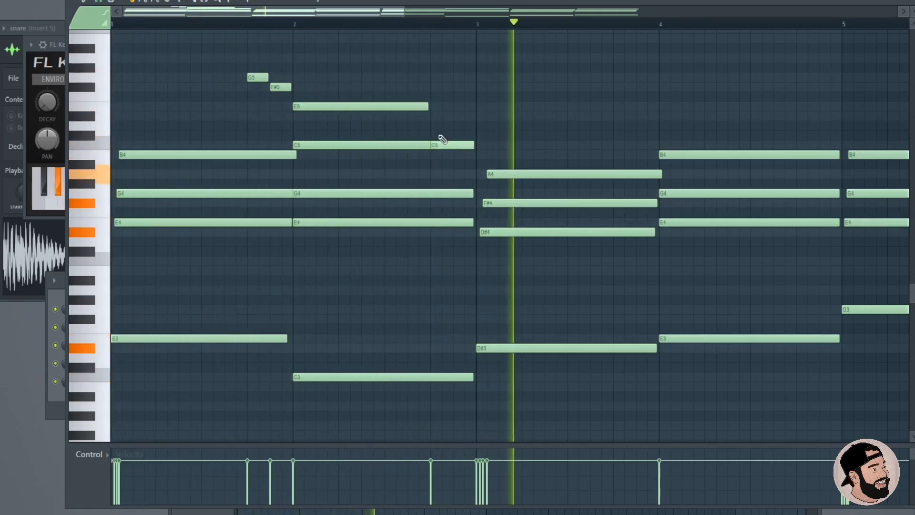
Add a D#5 melody note about two beats long at the start of bar 3
click(498, 117)
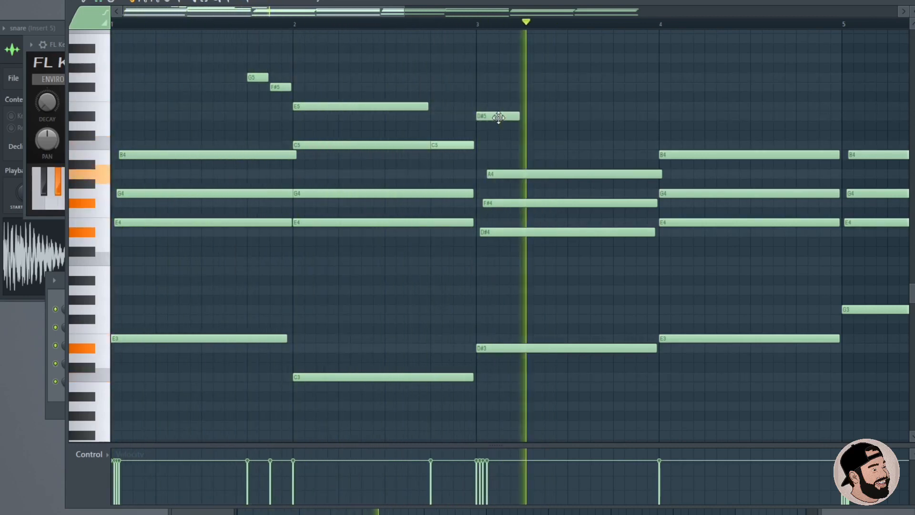
drag(519, 117, 552, 118)
key(space)
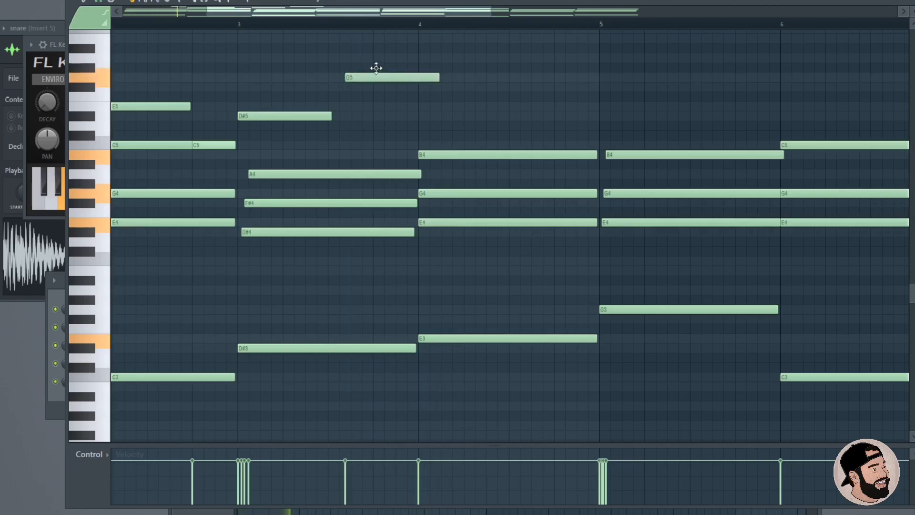
Place an F#5 about one beat long halfway through beat 3 of bar 3, and an E5 filling most of bar 4
drag(438, 72, 362, 86)
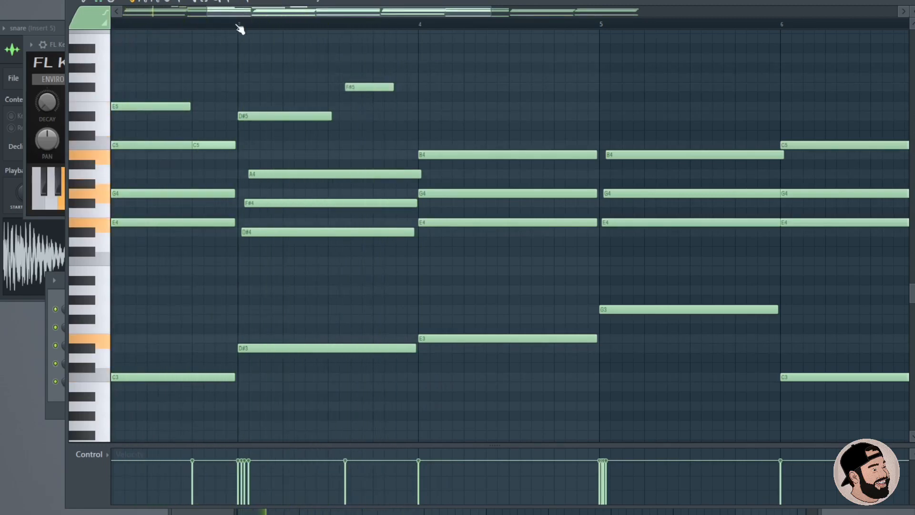
mouse_move(352, 87)
mouse_down()
mouse_move(385, 87)
mouse_move(361, 88)
mouse_up()
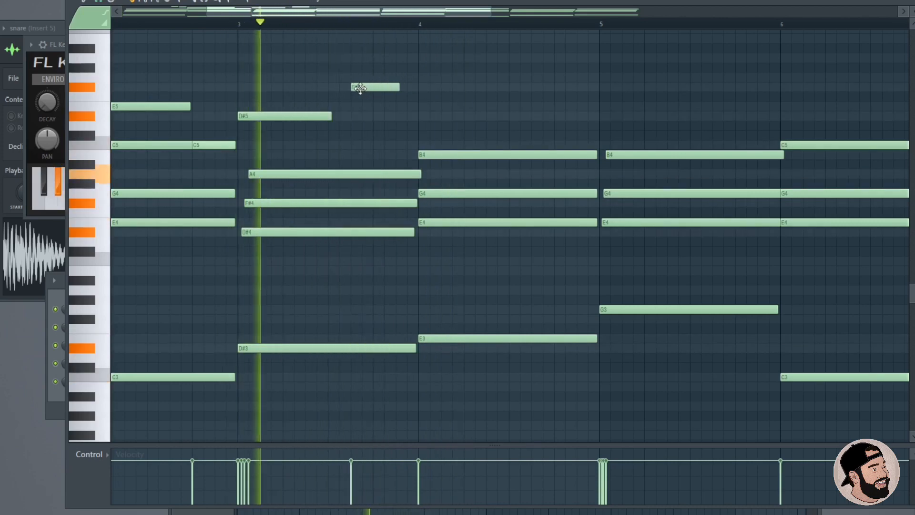
click(424, 116)
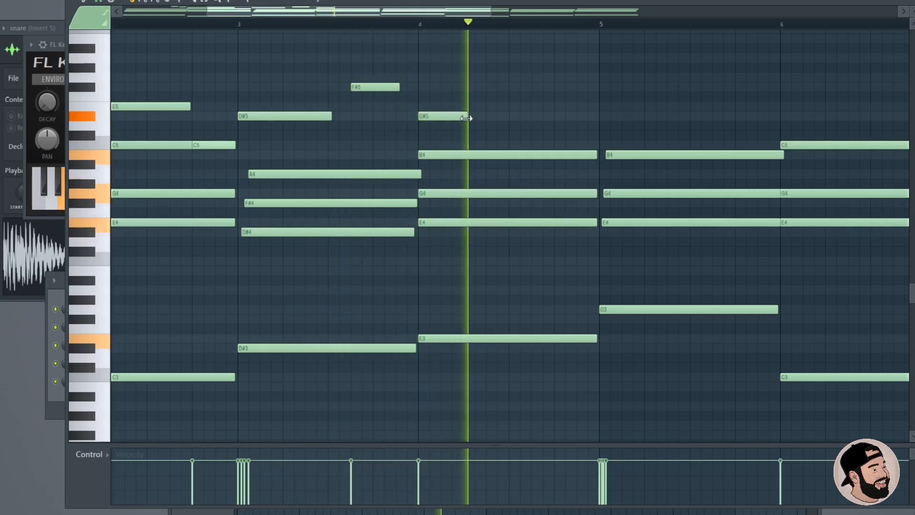
drag(450, 107, 585, 108)
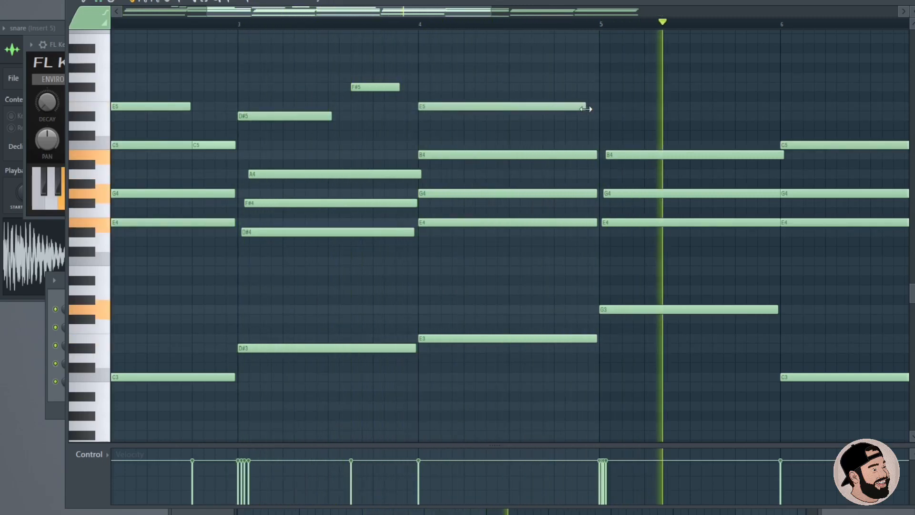
Duplicate the G5, F#5, E5, D#5, F#5 and E5 melody notes from bars 1 to 4 into bars 5 to 8, and deselect the copies
ctrl+scroll(527, 110, down, 4)
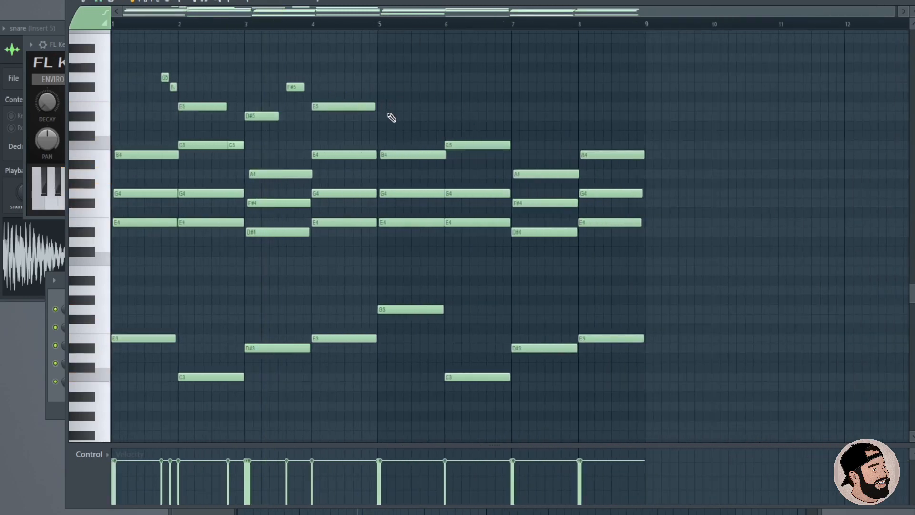
drag(392, 118, 165, 78)
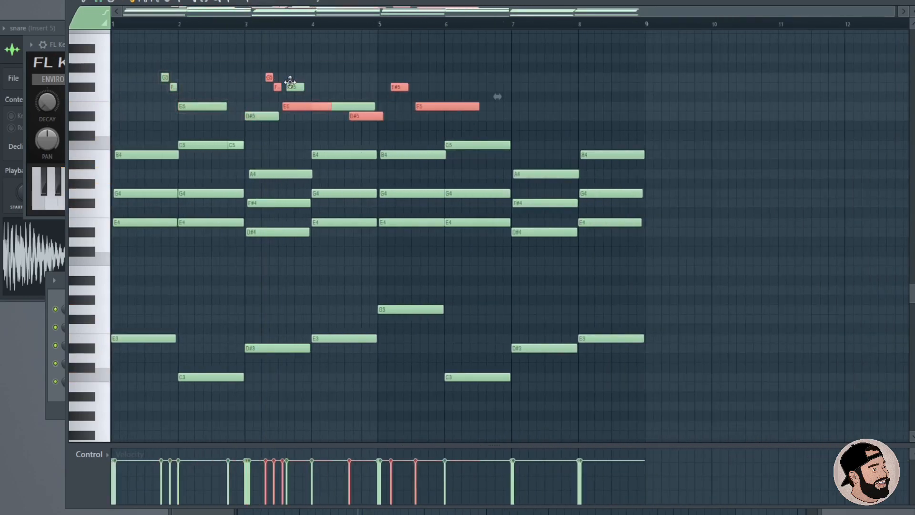
mouse_move(289, 82)
mouse_down()
mouse_move(439, 81)
mouse_move(391, 84)
mouse_move(431, 87)
mouse_up()
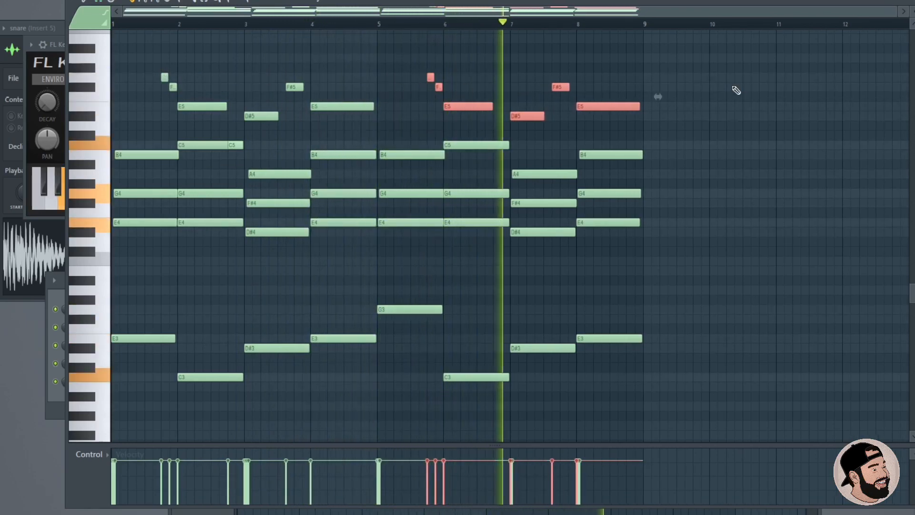
ctrl+click(737, 90)
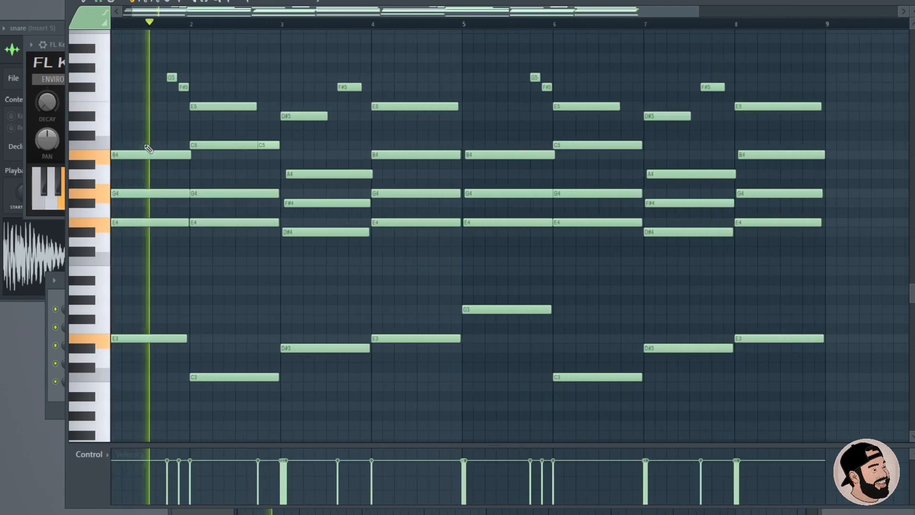
Add a C5 melody note near the end of bar 6, matching the one in bar 2
scroll(143, 143, up, 2)
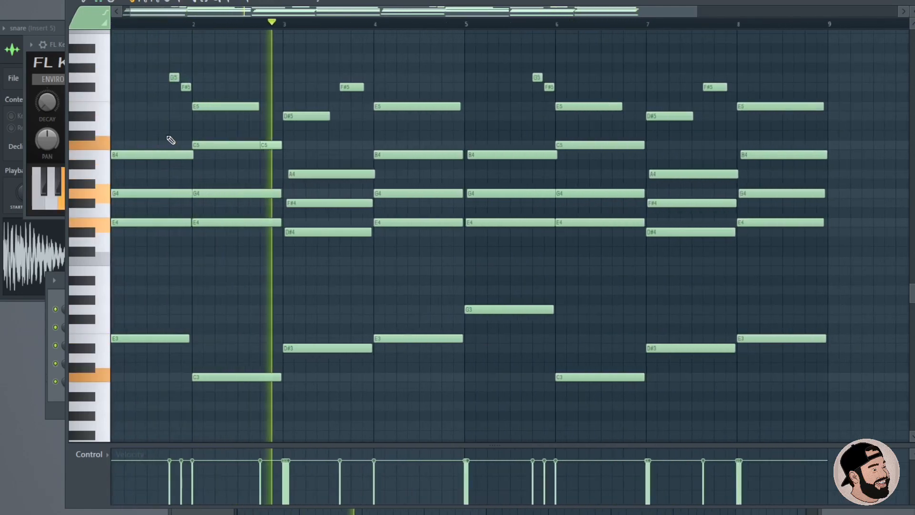
scroll(245, 122, down, 2)
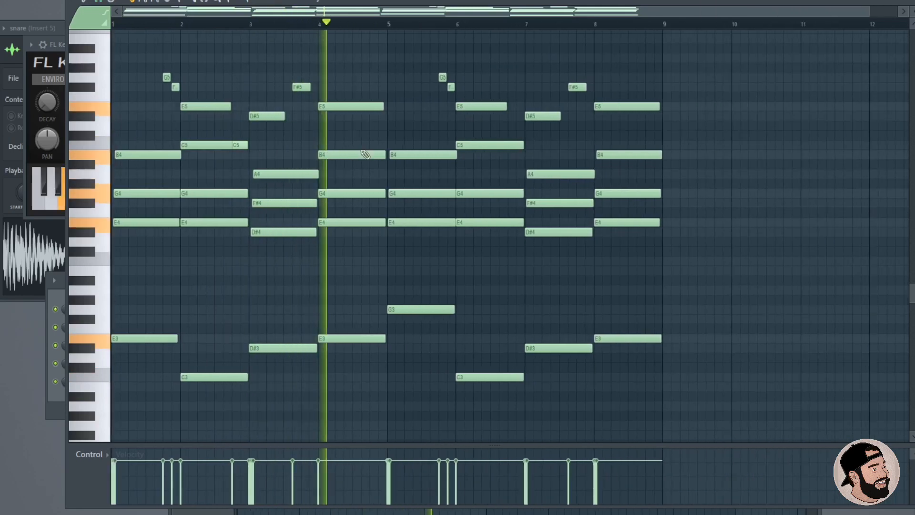
click(548, 145)
drag(548, 145, 511, 145)
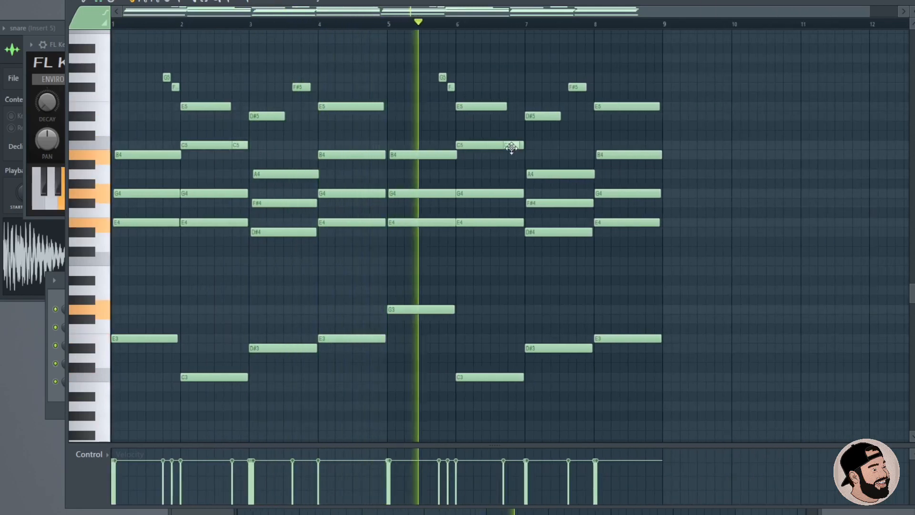
Move the second C5 melody note in bar 2 earlier, to halfway through beat 3, and extend it to the end of the bar
scroll(519, 149, up, 3)
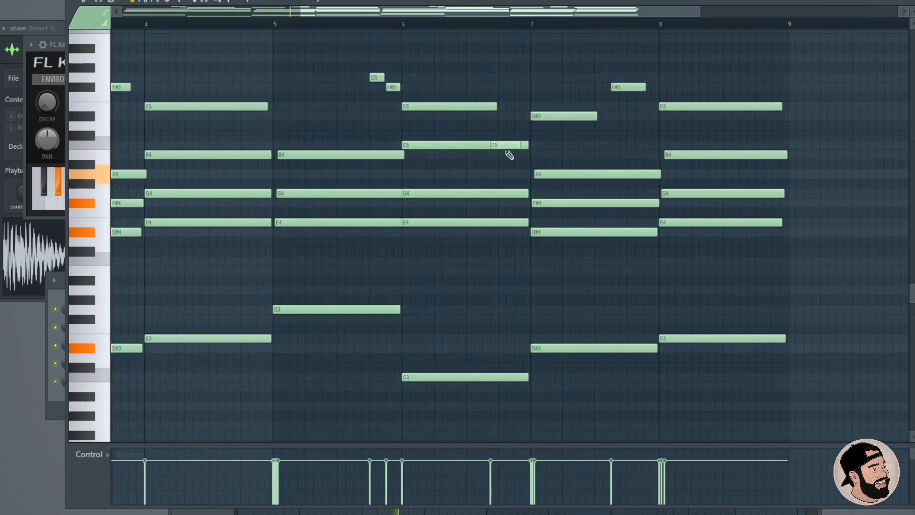
scroll(509, 155, down, 3)
scroll(212, 159, up, 4)
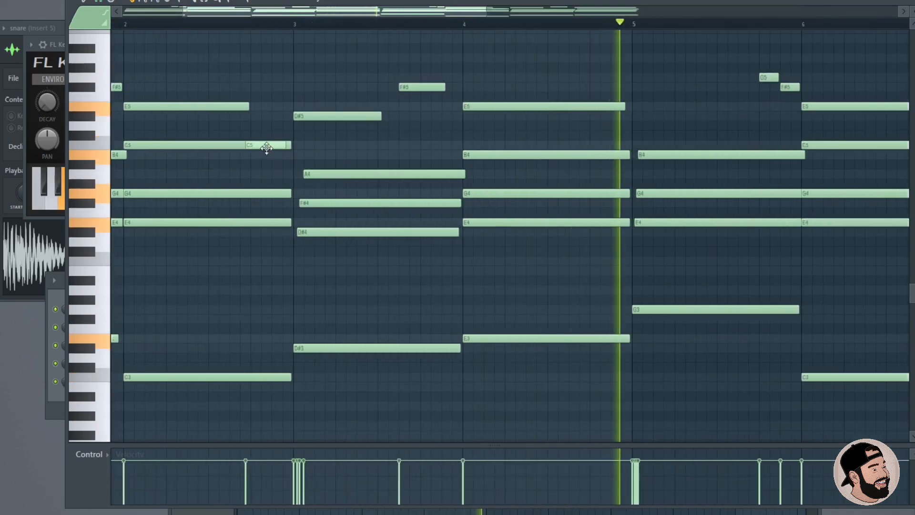
scroll(276, 95, up, 2)
scroll(170, 82, down, 4)
scroll(187, 76, up, 4)
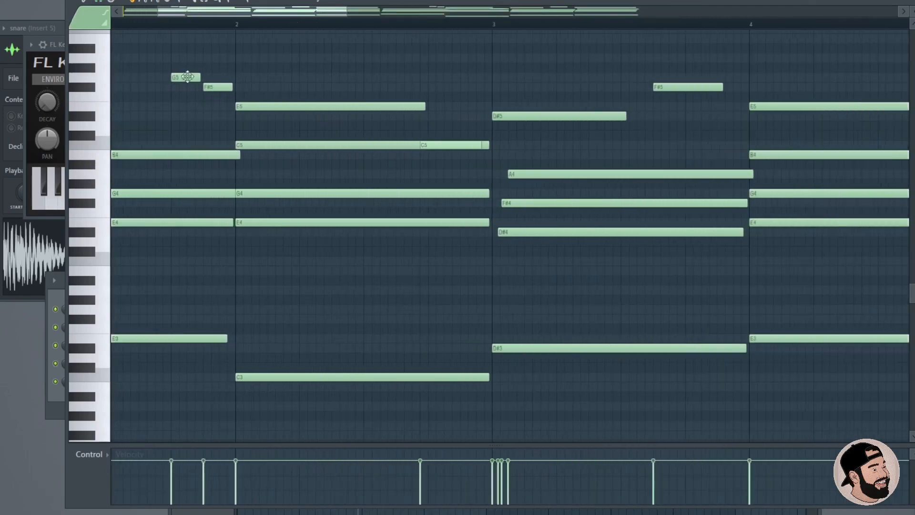
scroll(173, 53, up, 1)
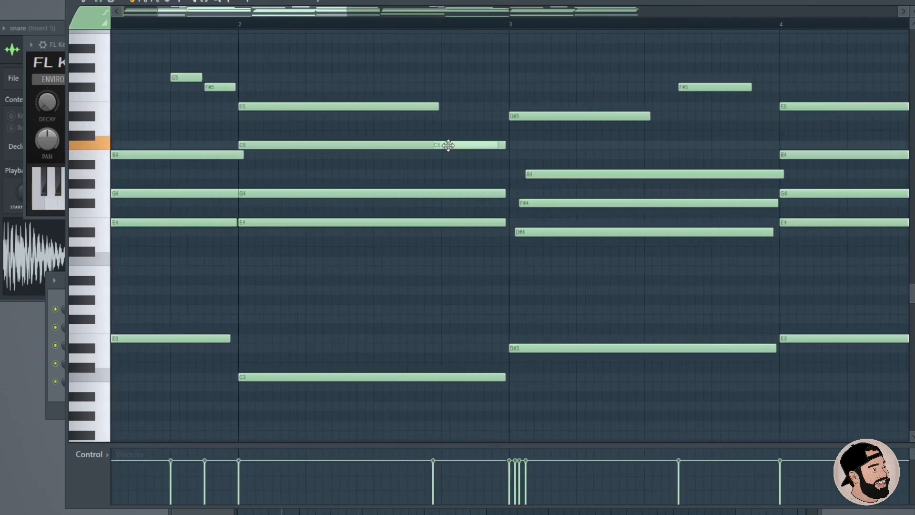
drag(445, 145, 426, 146)
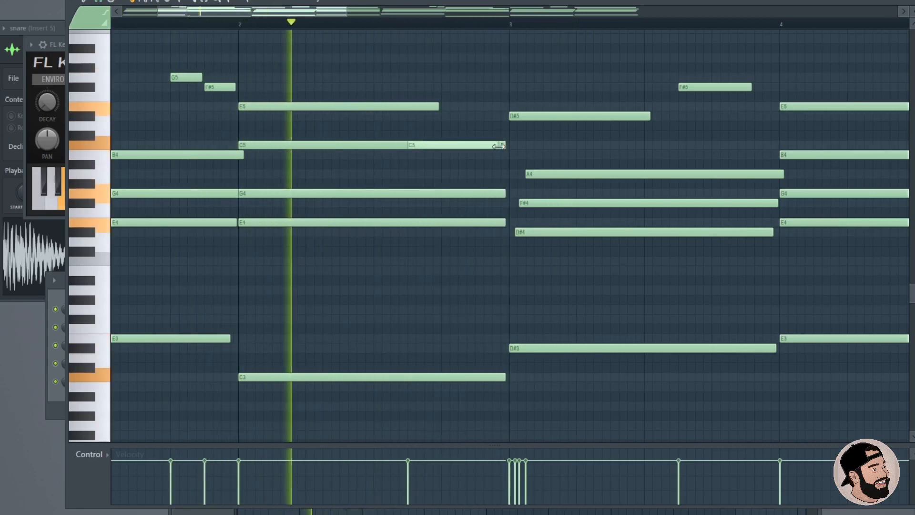
Shift the second C5 melody note in bar 6 to halfway through beat 3 and lengthen it to the bar's end, matching bar 2
scroll(299, 148, down, 3)
scroll(576, 172, down, 2)
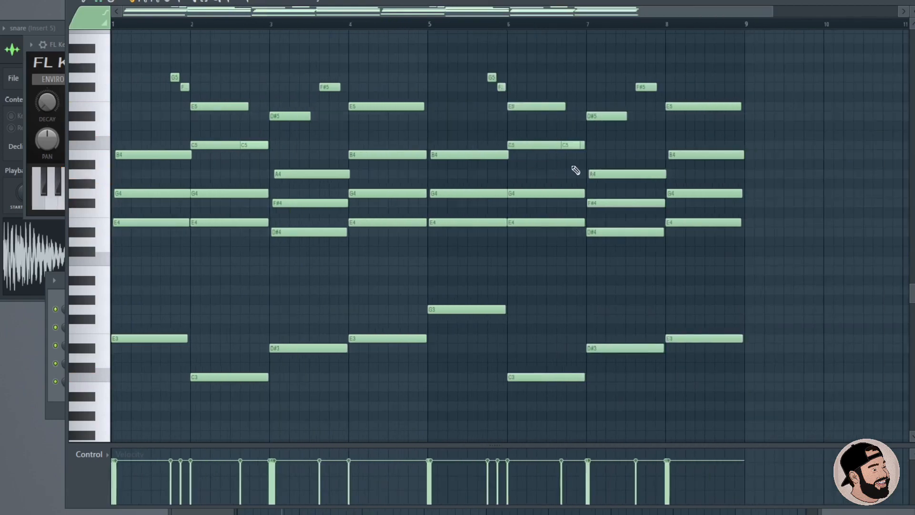
scroll(574, 153, up, 5)
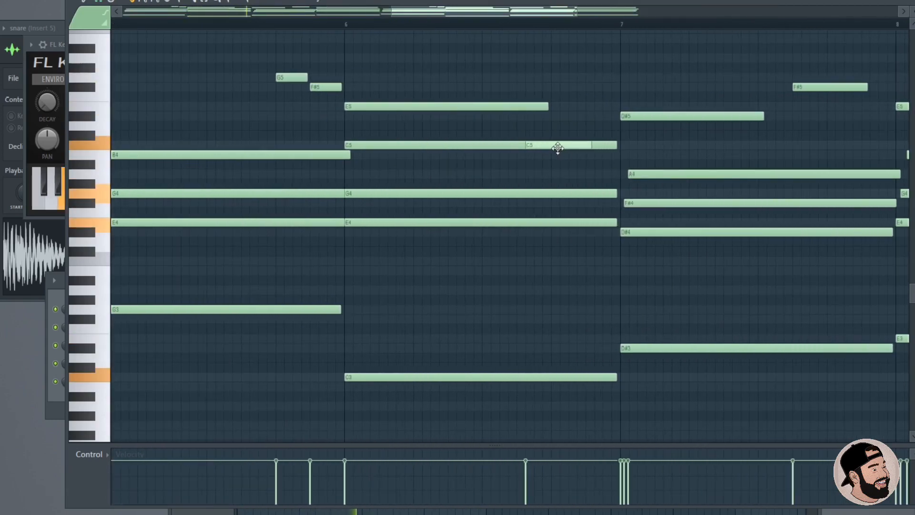
scroll(592, 157, down, 4)
scroll(592, 159, down, 2)
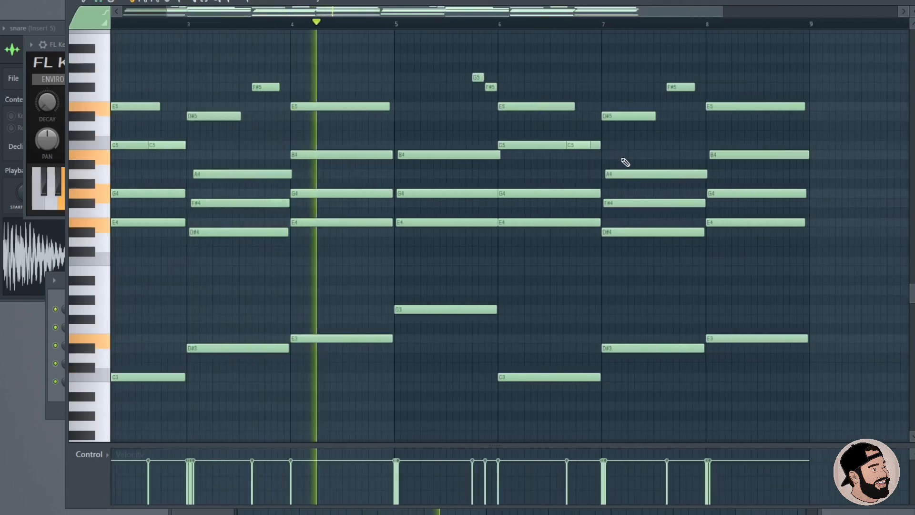
scroll(360, 152, up, 2)
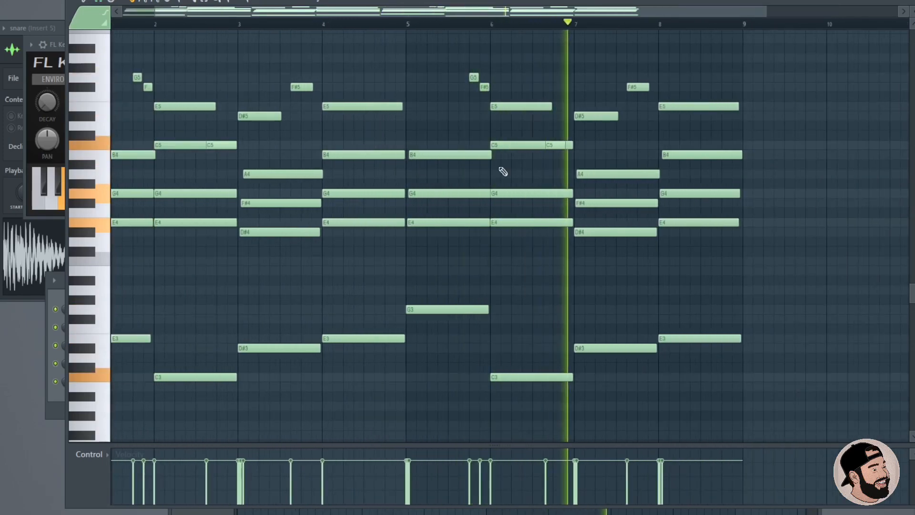
scroll(560, 179, up, 4)
scroll(549, 162, up, 4)
scroll(410, 90, down, 6)
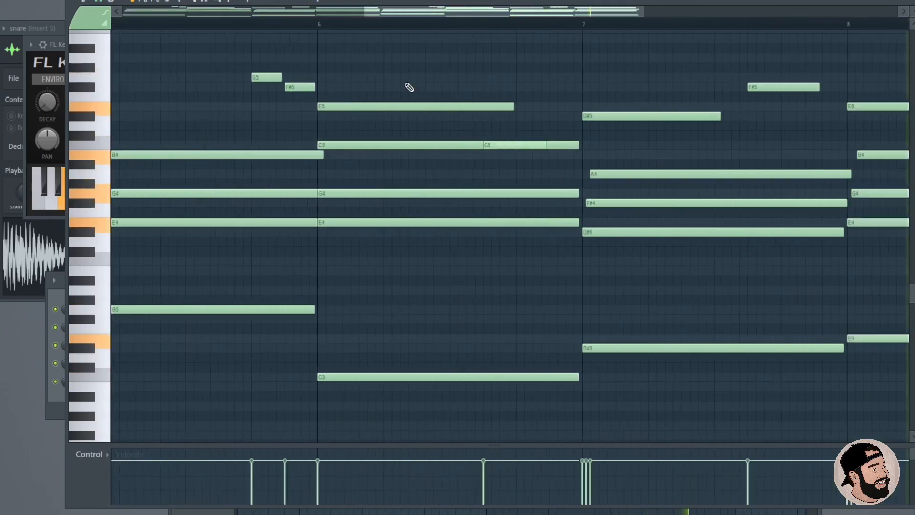
scroll(437, 116, up, 2)
scroll(510, 184, up, 1)
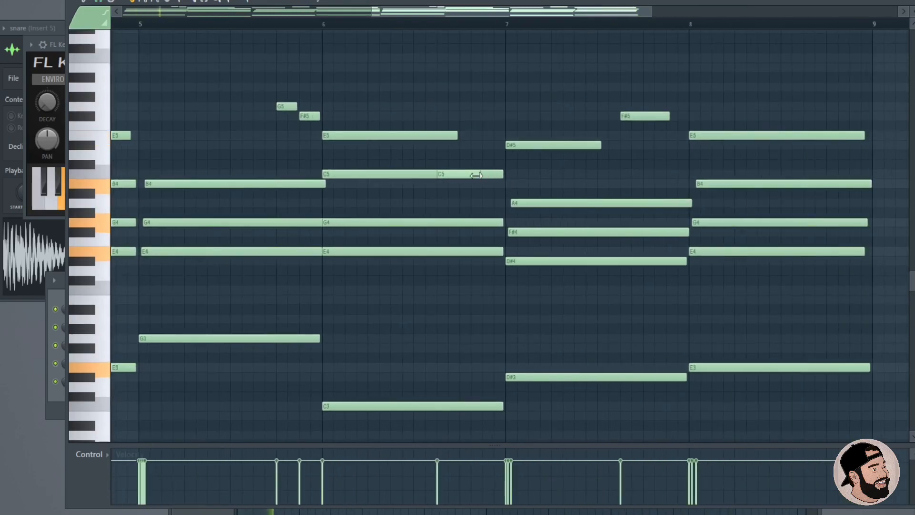
Listen through the eight-bar loop to check the melody against the chords, focusing on bars 7 and 8
scroll(549, 178, down, 4)
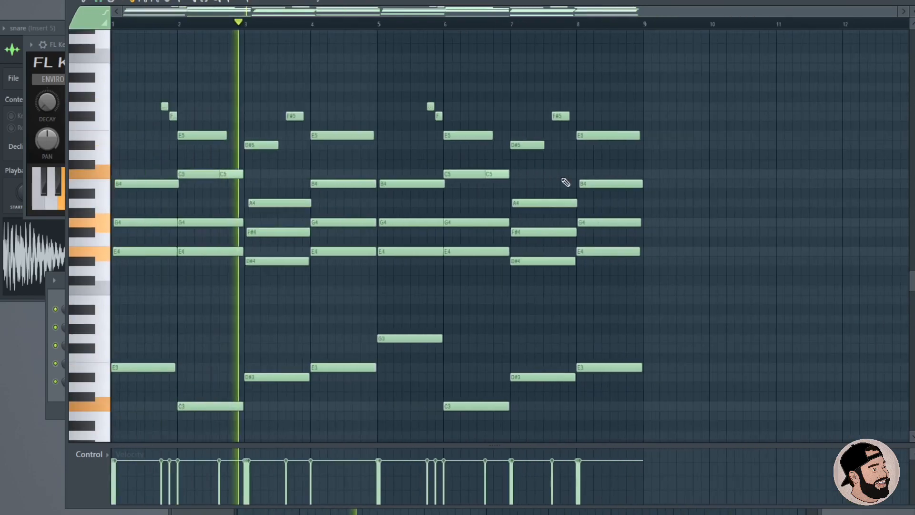
scroll(703, 205, down, 1)
scroll(662, 198, up, 1)
scroll(124, 197, up, 2)
scroll(125, 198, down, 2)
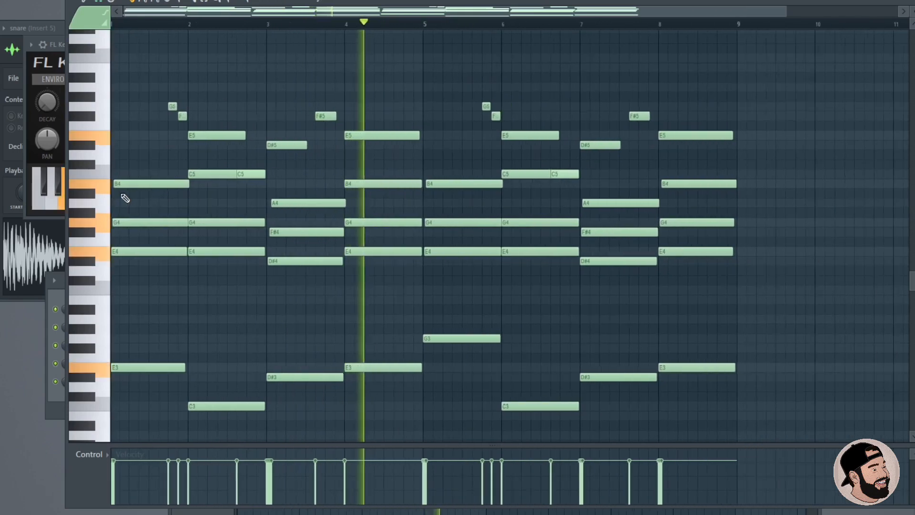
scroll(151, 194, down, 1)
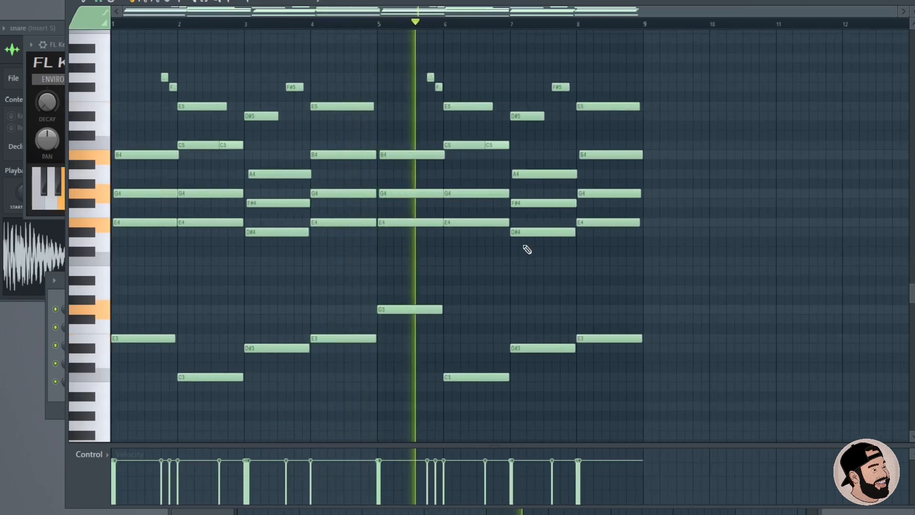
scroll(524, 247, up, 2)
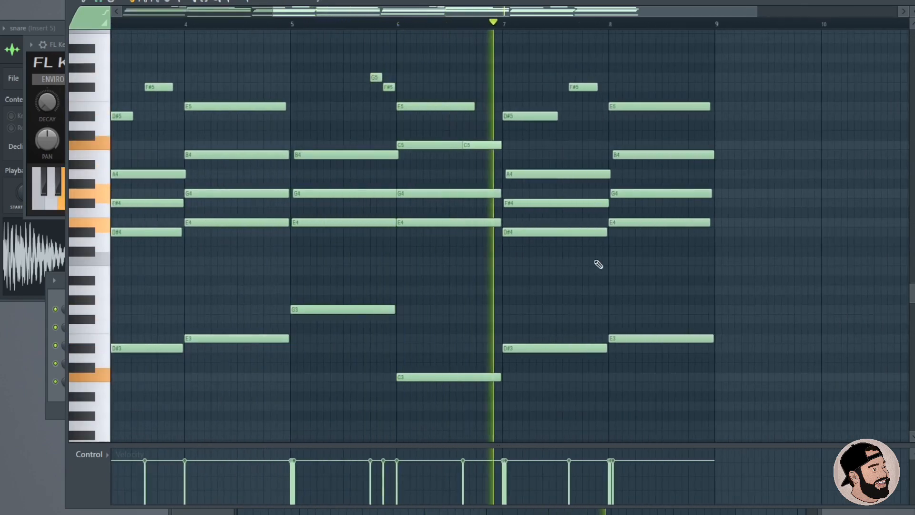
scroll(624, 273, up, 1)
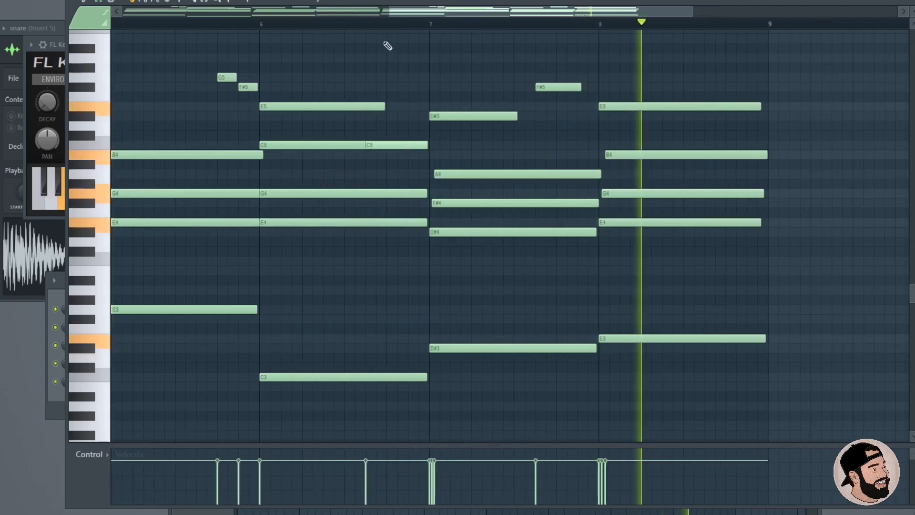
key(space)
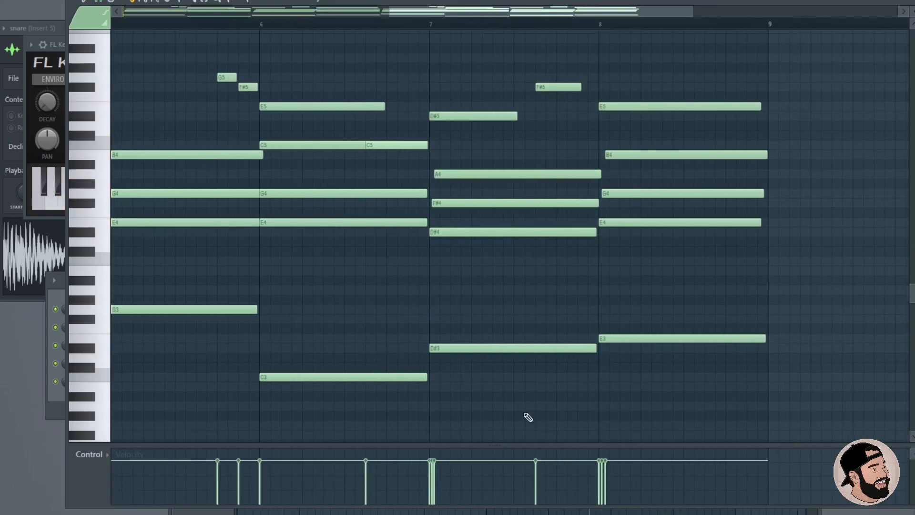
drag(521, 410, 691, 72)
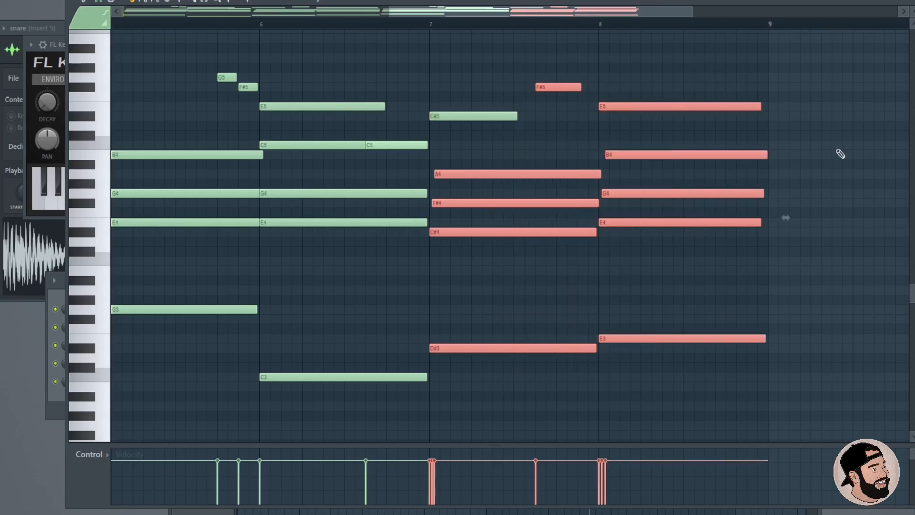
click(841, 154)
Add an F#3 about half a beat long at beat 3 of bar 7, followed by an A3 held to the end of the bar
scroll(606, 286, up, 1)
scroll(605, 300, down, 2)
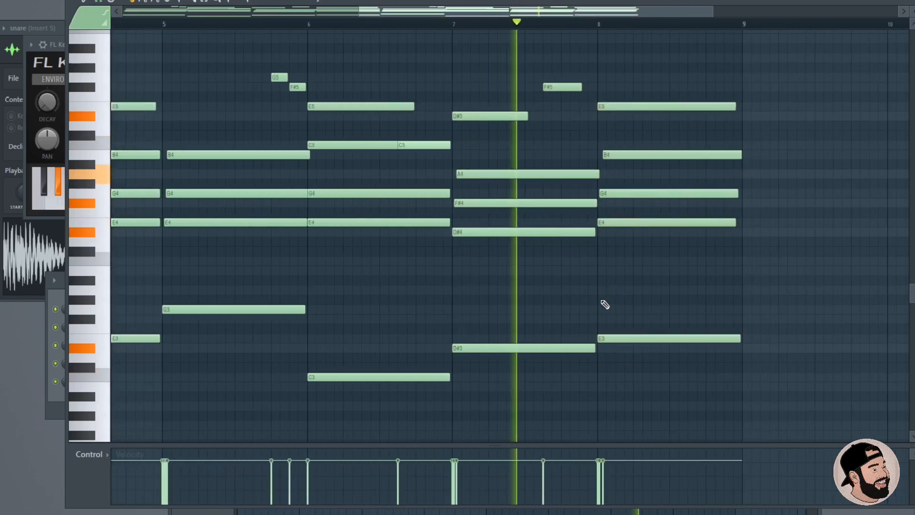
scroll(602, 306, up, 3)
key(space)
key(space)
click(483, 319)
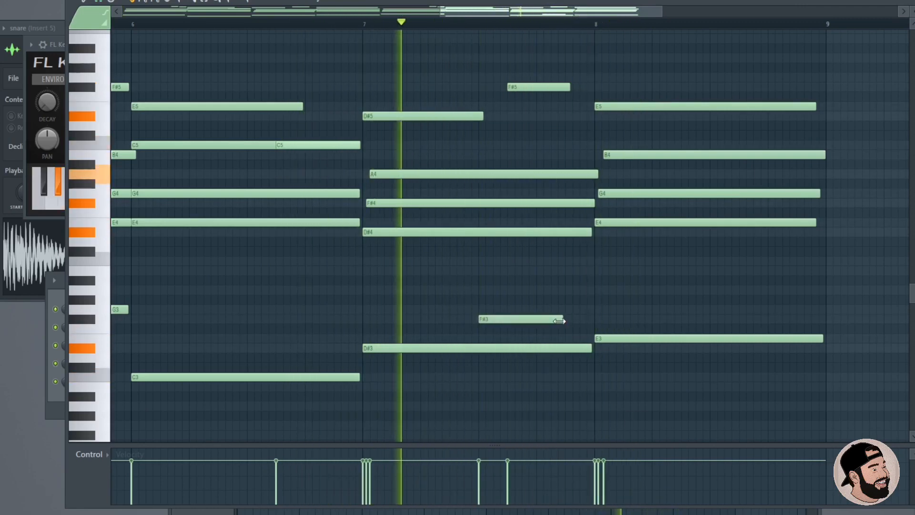
drag(559, 320, 513, 319)
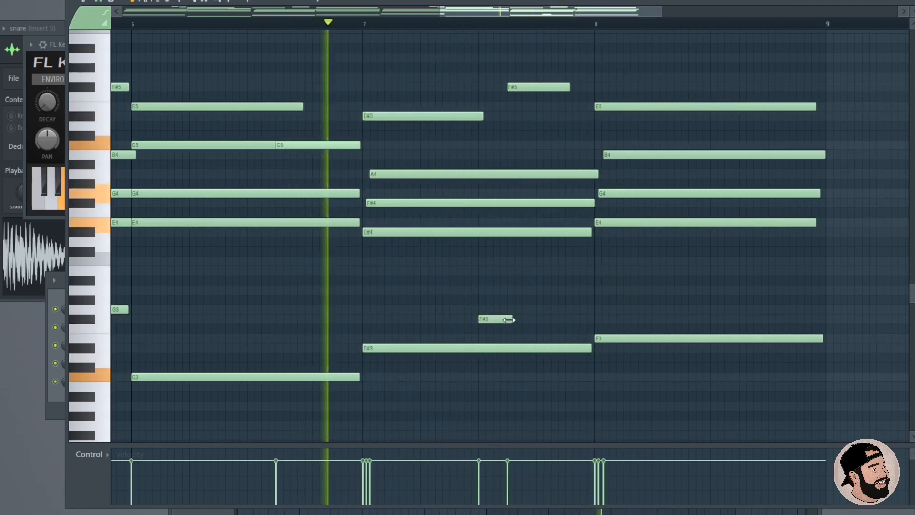
click(517, 299)
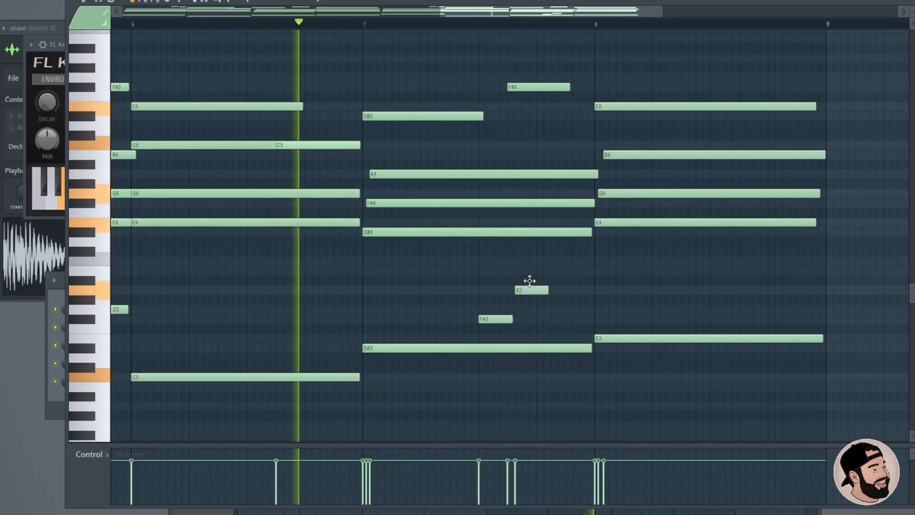
drag(530, 280, 589, 292)
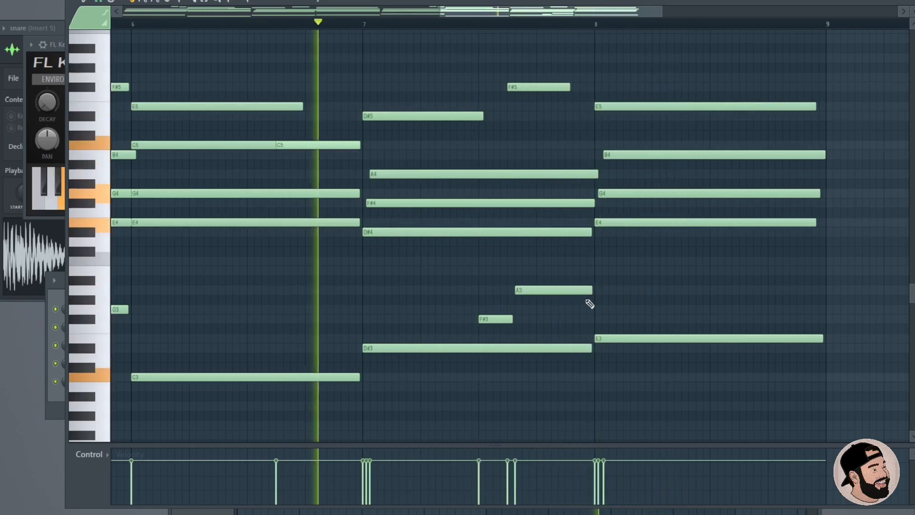
Try a C3 bass note about one and a third beats long at beat 2 of bar 8, and delete it
scroll(558, 321, up, 2)
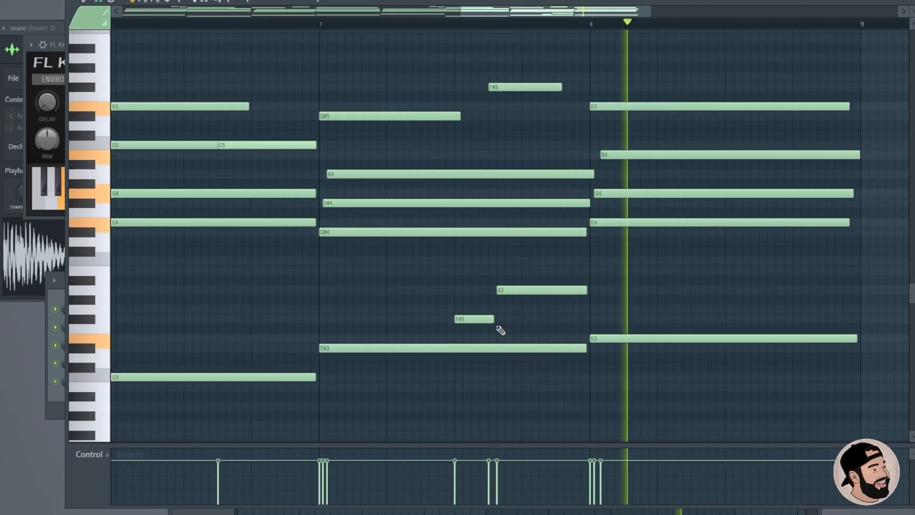
scroll(648, 330, down, 2)
scroll(627, 332, up, 3)
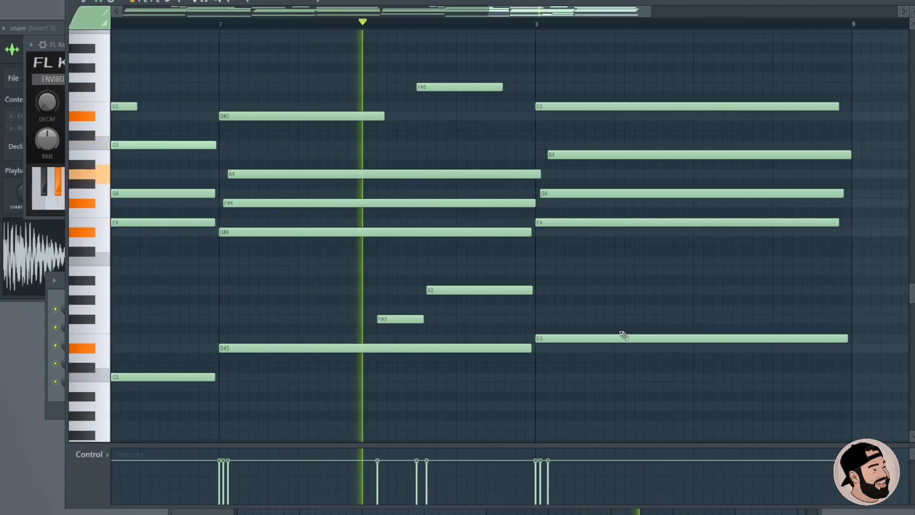
click(620, 325)
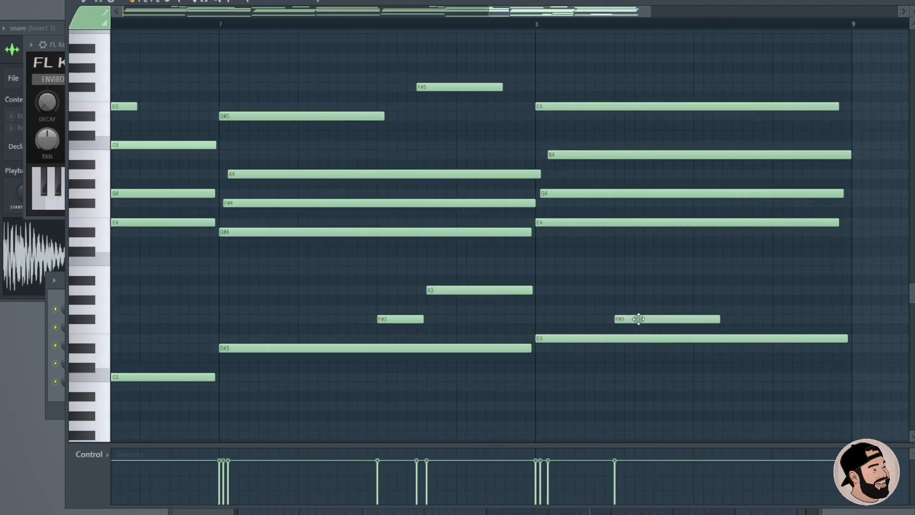
drag(640, 317, 642, 376)
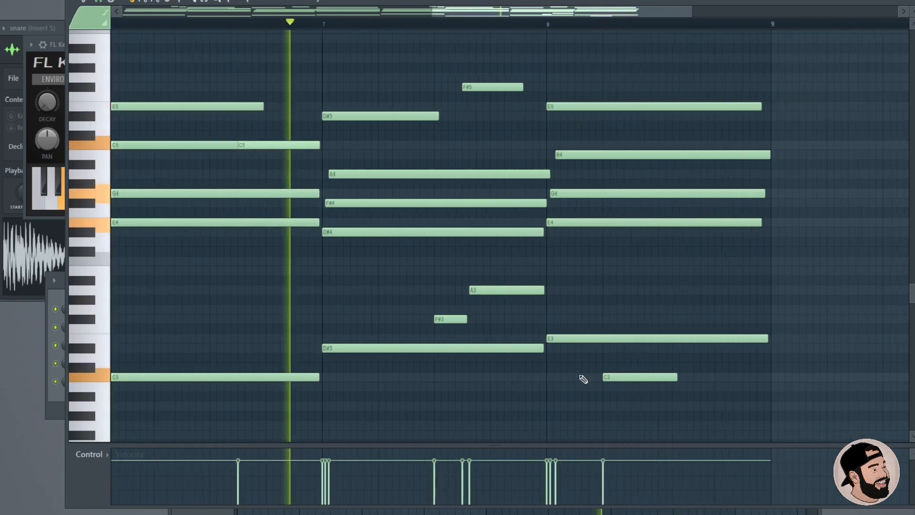
right_click(622, 377)
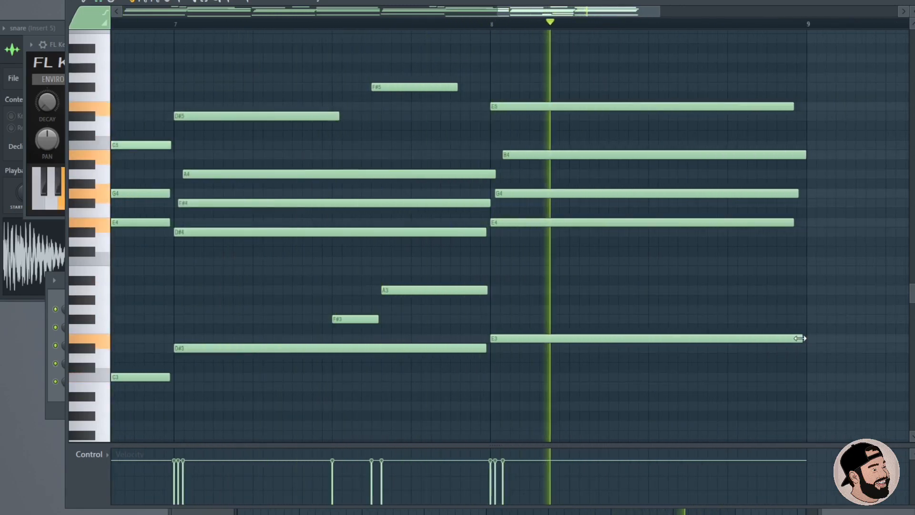
Shorten bar 8's E3 bass note to about one beat and fill the rest with two E3 notes about one and a half beats each
drag(803, 339, 778, 341)
click(570, 339)
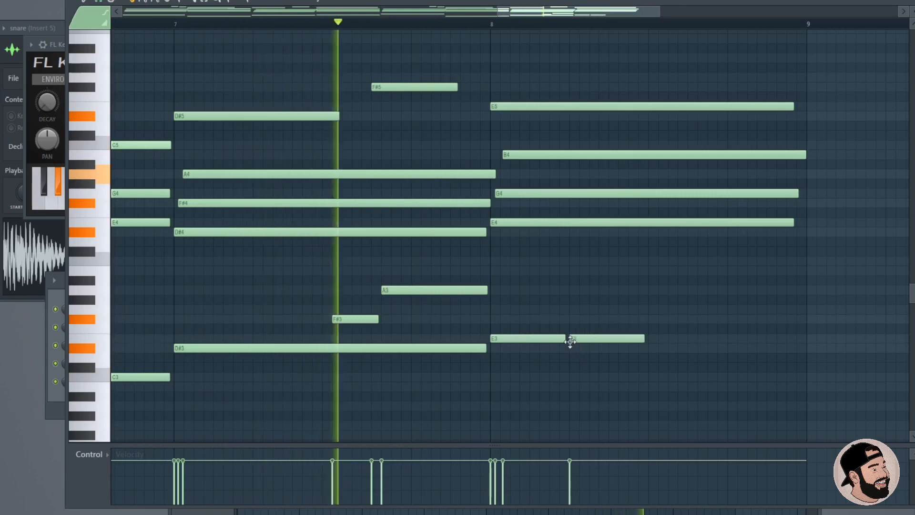
key(space)
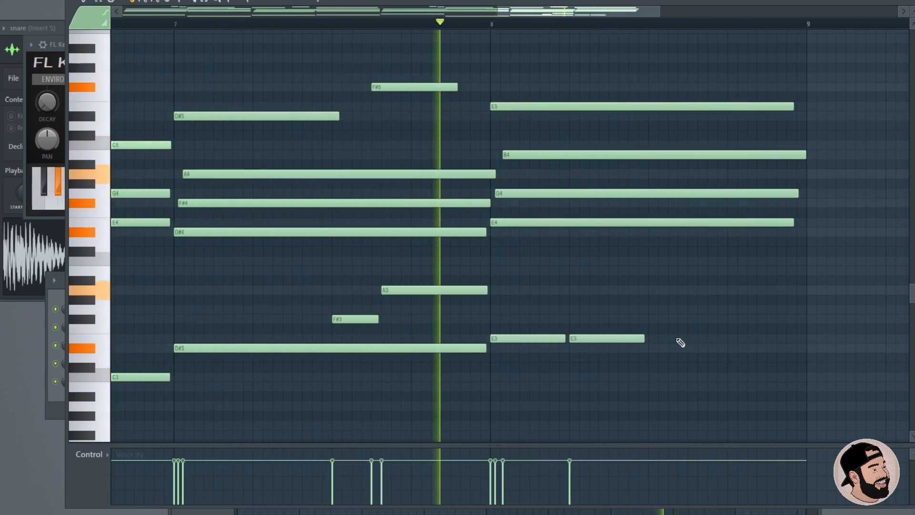
click(689, 339)
drag(645, 338, 682, 339)
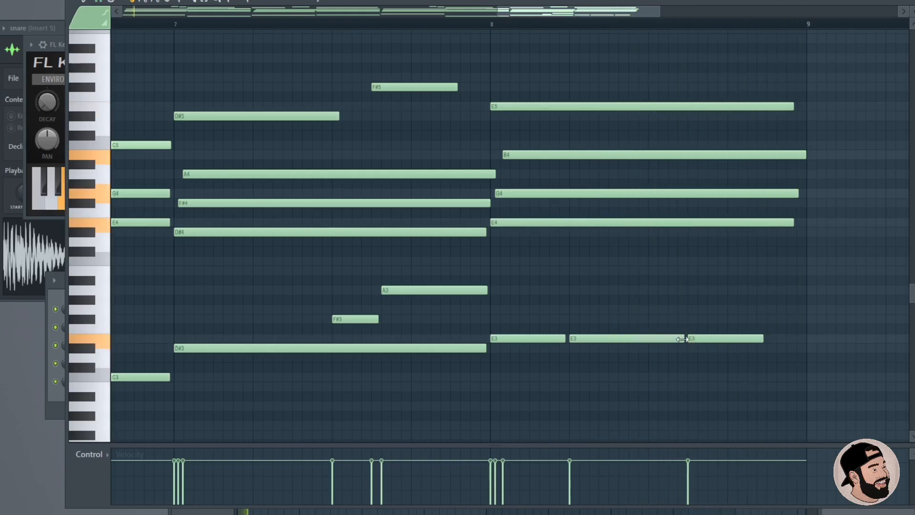
drag(761, 339, 803, 338)
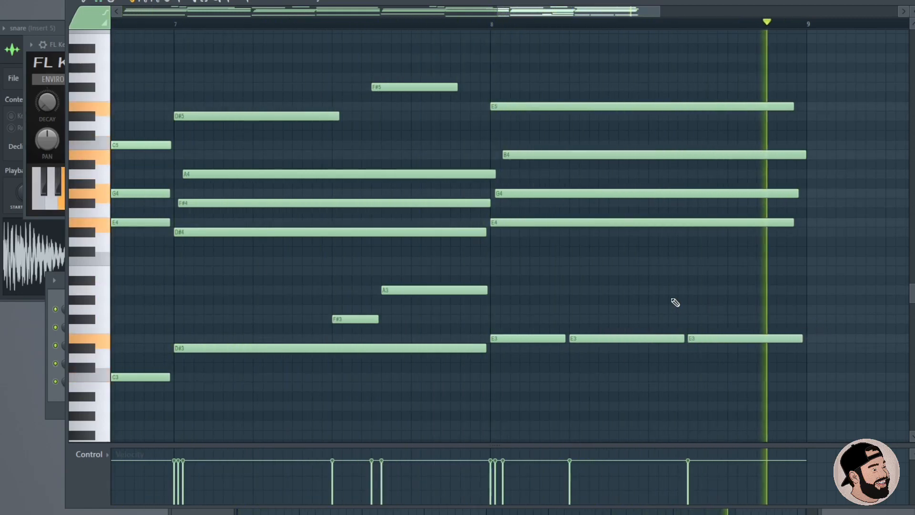
Add a high F#6 about one beat long in bar 7, an octave above the F#5 and starting with it
scroll(662, 300, down, 3)
scroll(743, 297, up, 1)
scroll(742, 297, up, 2)
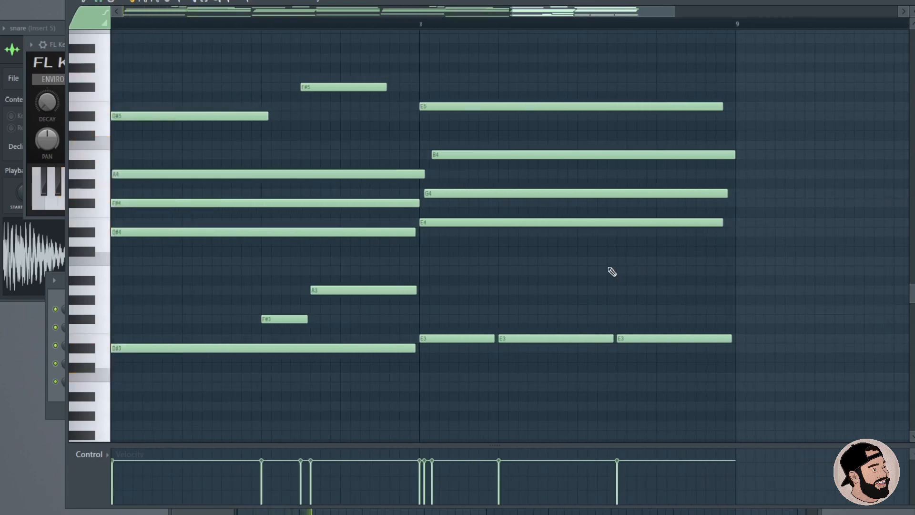
scroll(615, 260, down, 4)
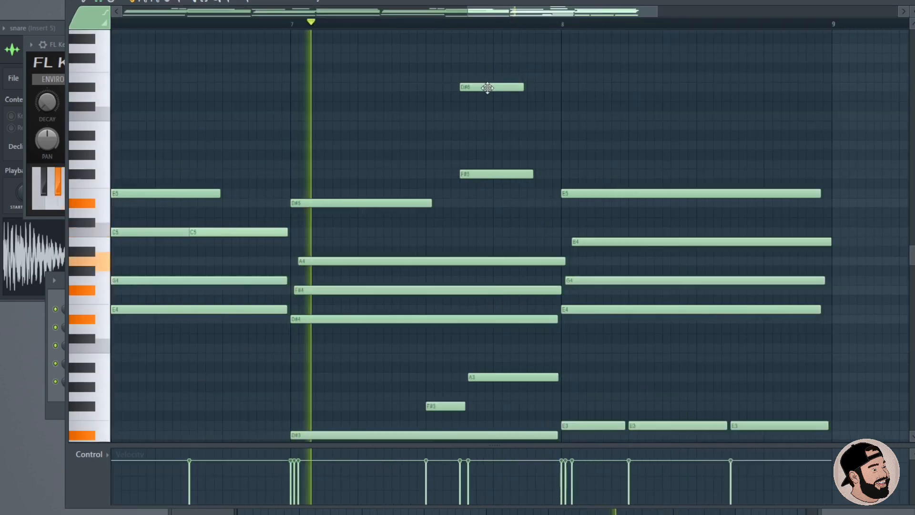
drag(489, 87, 489, 58)
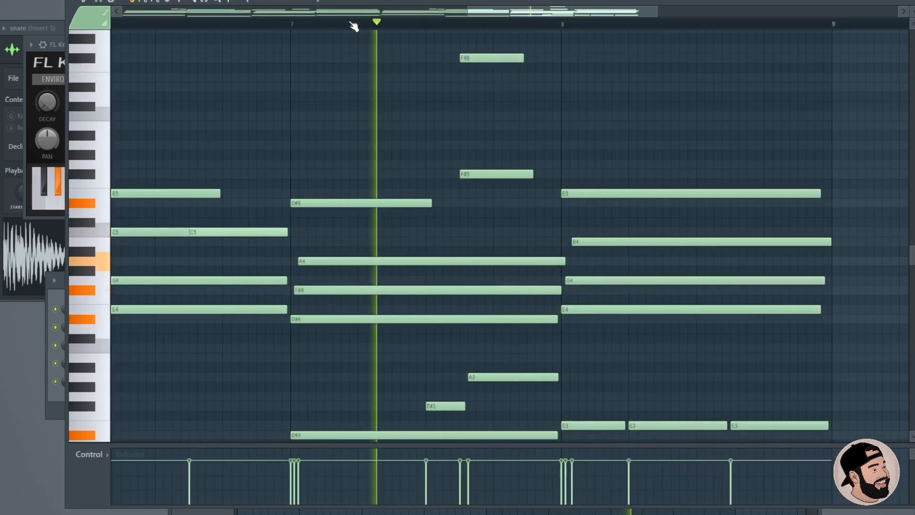
Lengthen bar 7's high F#6 to match the F#5 below and add an E6 filling nearly all of bar 8
drag(519, 57, 526, 56)
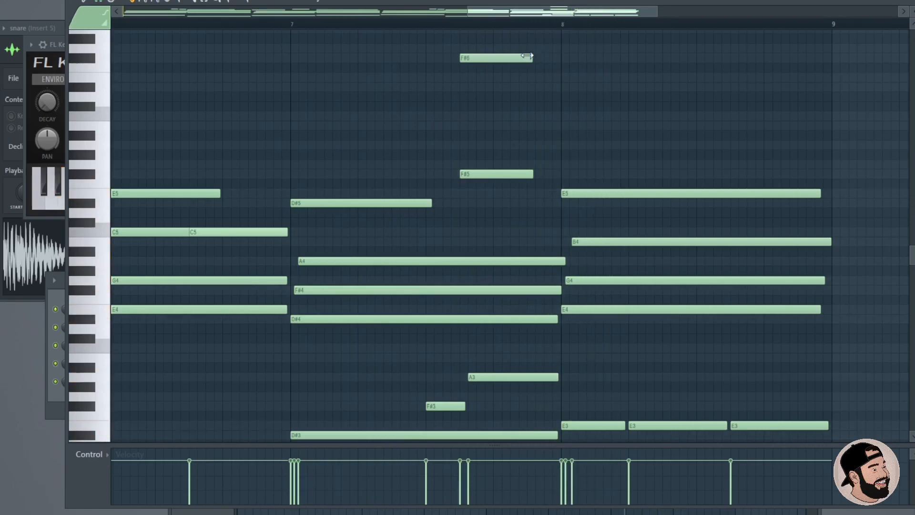
click(564, 77)
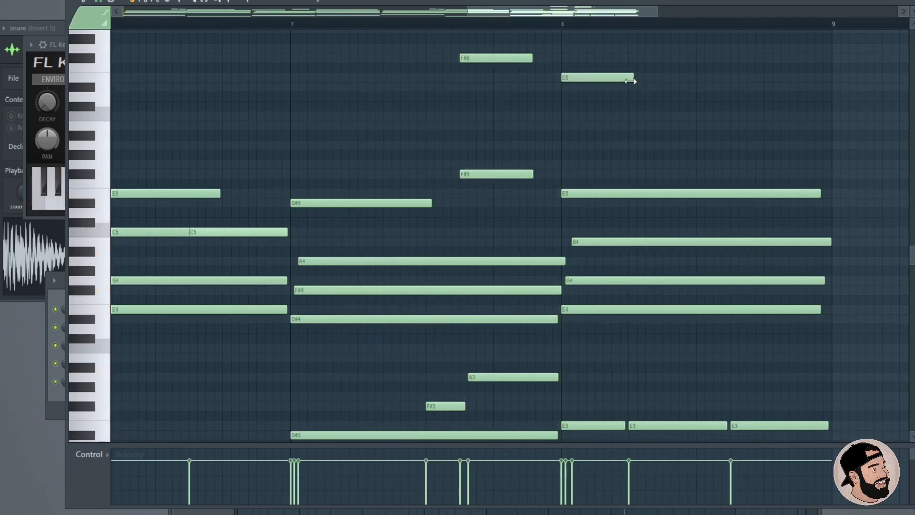
drag(632, 78, 826, 87)
scroll(507, 102, up, 2)
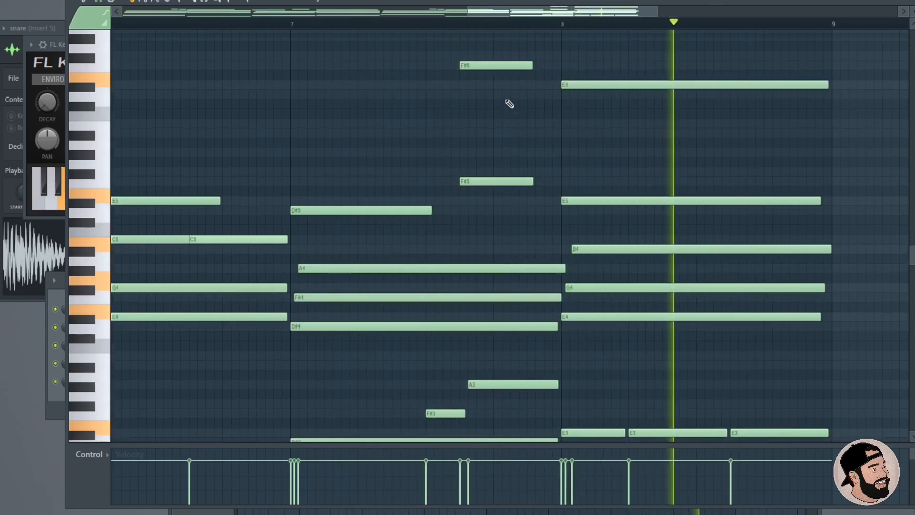
Apply the strumizer to the whole eight-bar pattern with raised velocity strength and no start-time shift, preserving the note ends
ctrl+scroll(506, 102, down, 3)
ctrl+scroll(737, 167, down, 1)
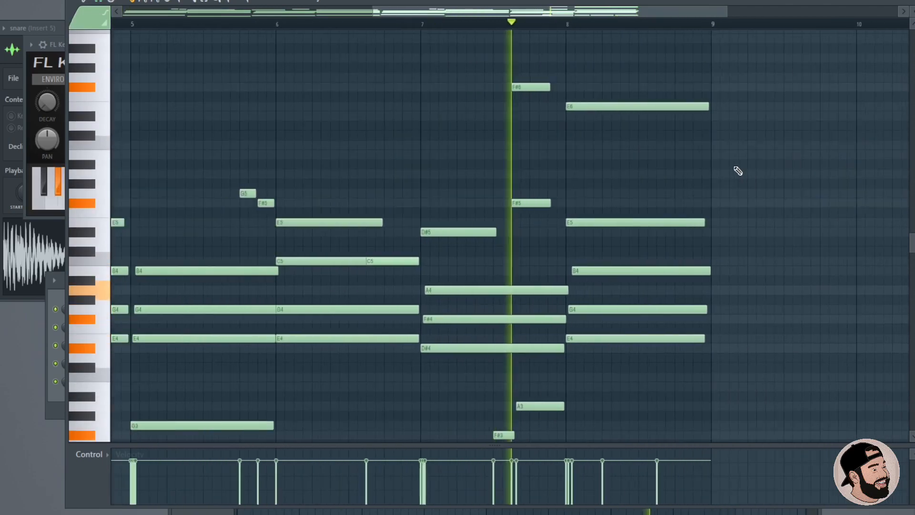
scroll(744, 176, up, 3)
ctrl+scroll(746, 205, down, 2)
scroll(751, 212, up, 8)
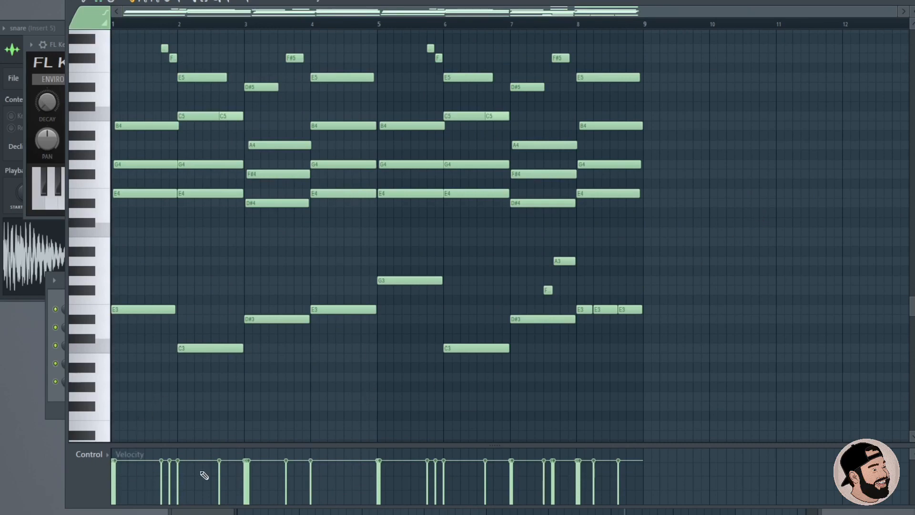
key(alt+s)
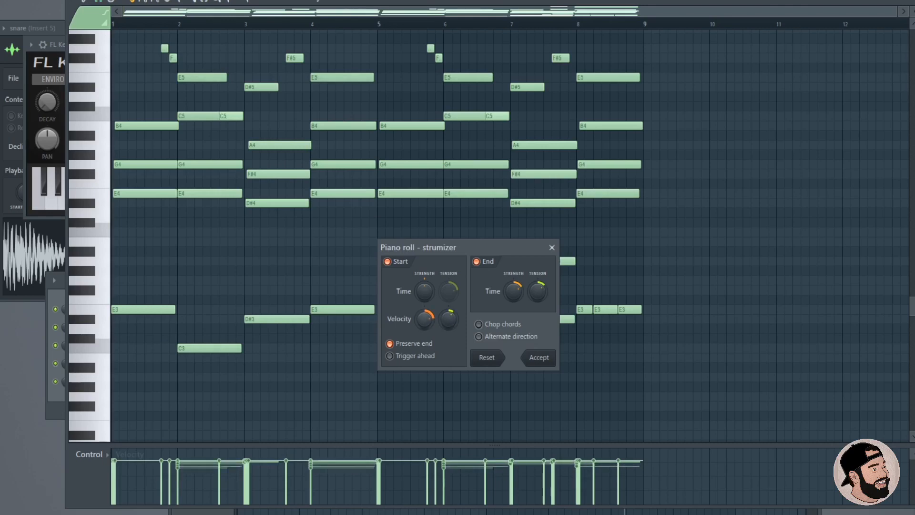
mouse_move(425, 319)
mouse_down()
mouse_move(424, 298)
mouse_move(424, 329)
mouse_up()
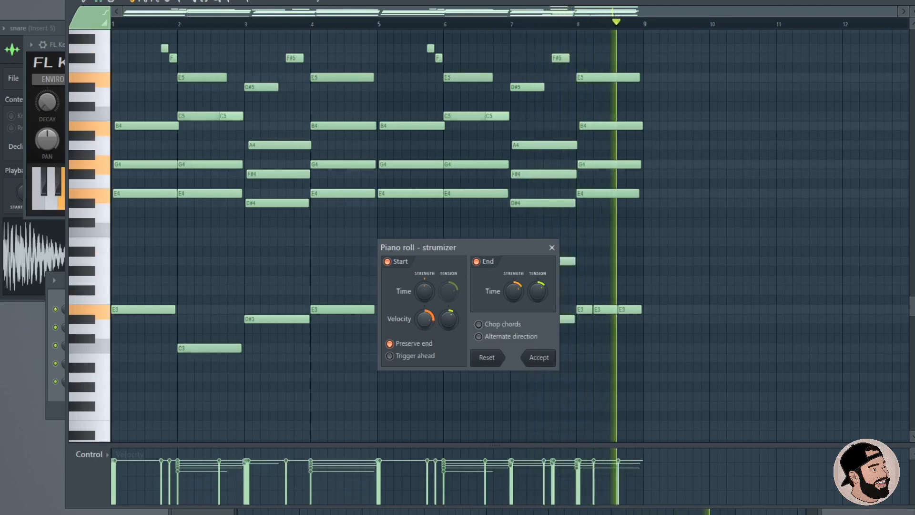
click(545, 361)
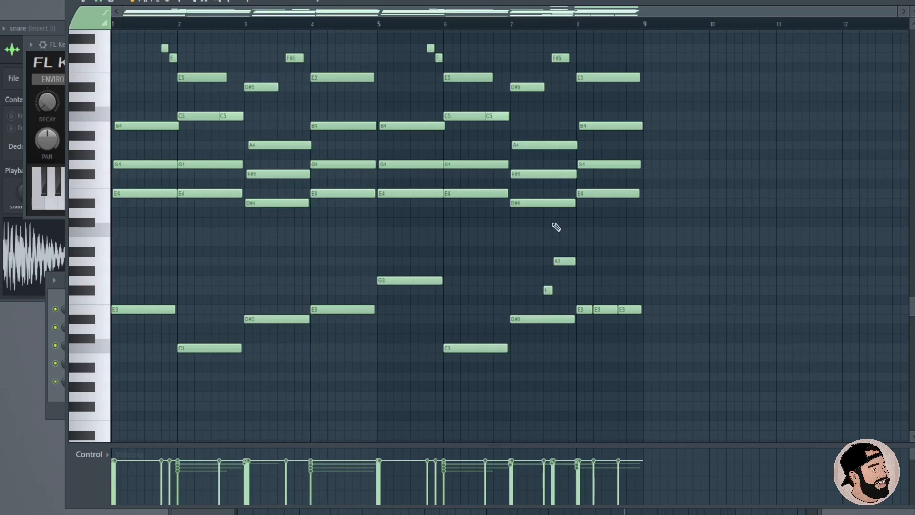
Lower the velocities of the high F#6 in bar 7 and the E6 in bar 8 below the other notes
scroll(165, 217, up, 2)
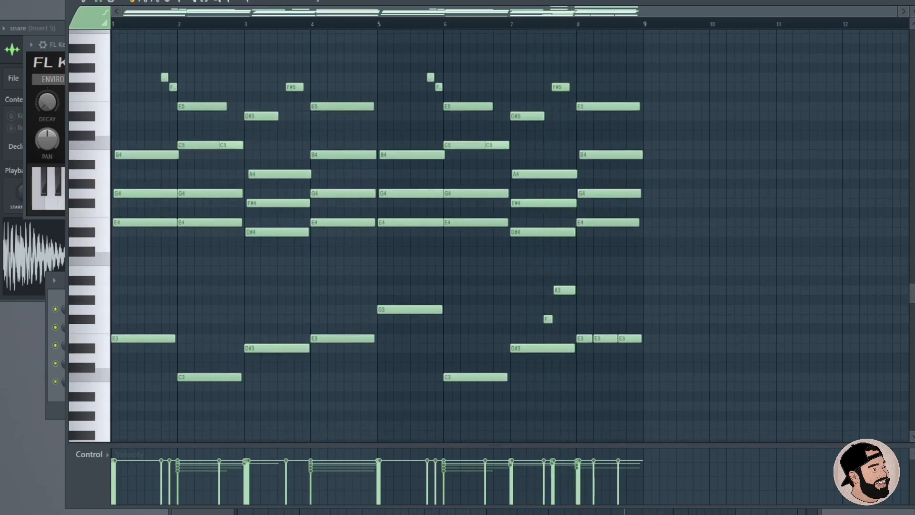
click(455, 22)
scroll(660, 116, up, 3)
scroll(614, 125, up, 5)
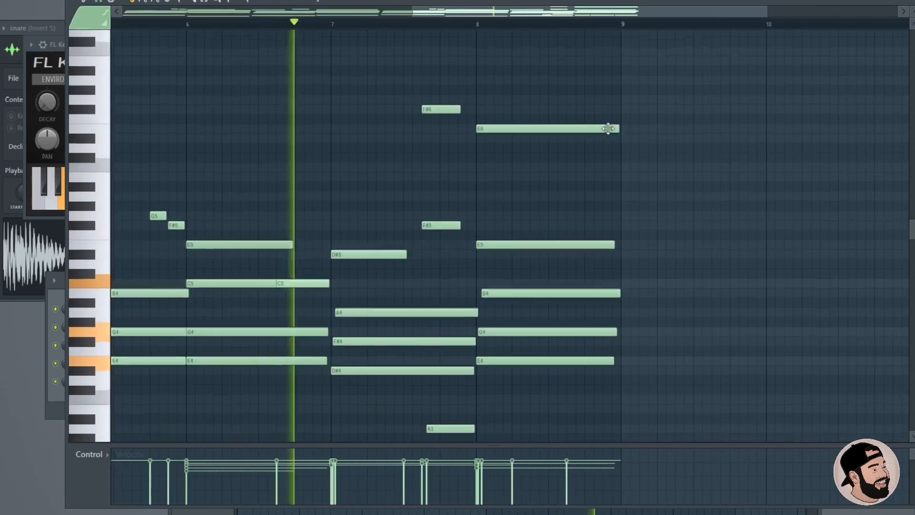
scroll(607, 132, down, 1)
scroll(609, 135, down, 1)
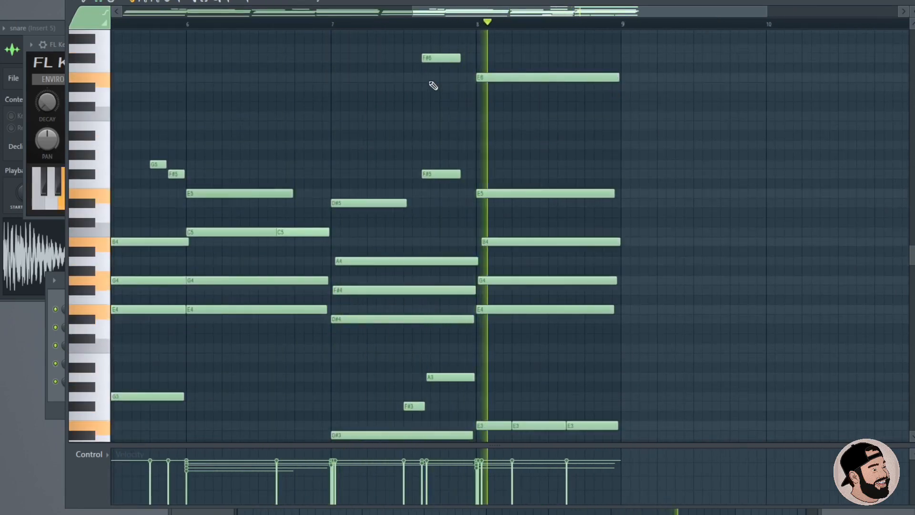
drag(401, 30, 580, 98)
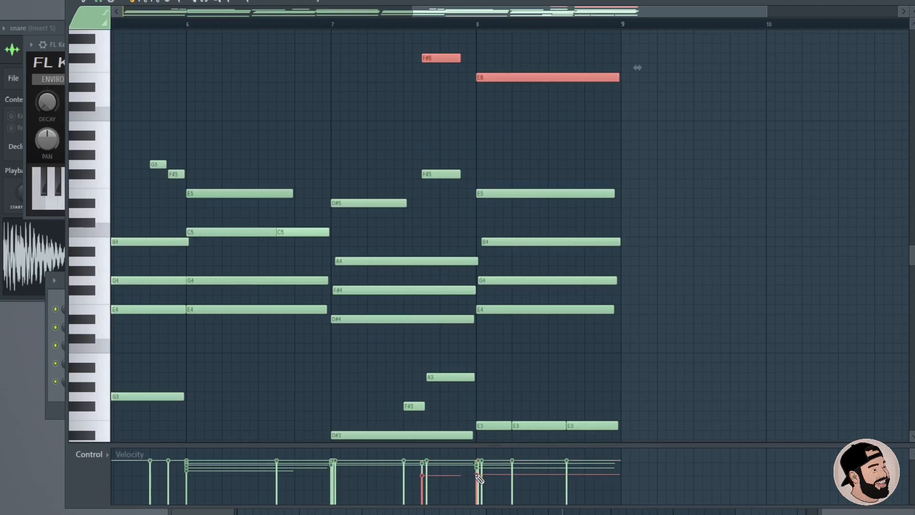
ctrl+click(696, 352)
scroll(709, 347, down, 3)
scroll(710, 348, down, 2)
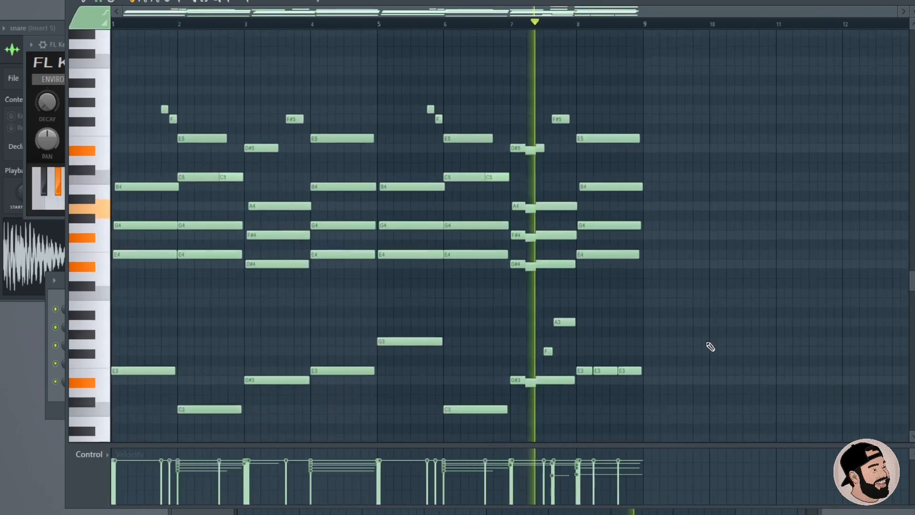
Show the channel rack and add an Omnisphere channel below FL Keys
drag(709, 446, 711, 457)
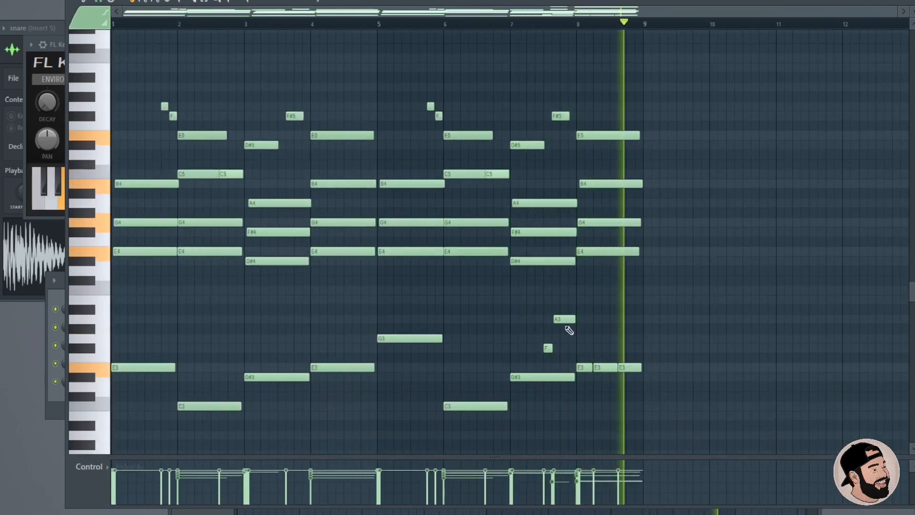
scroll(129, 143, up, 1)
key(F6)
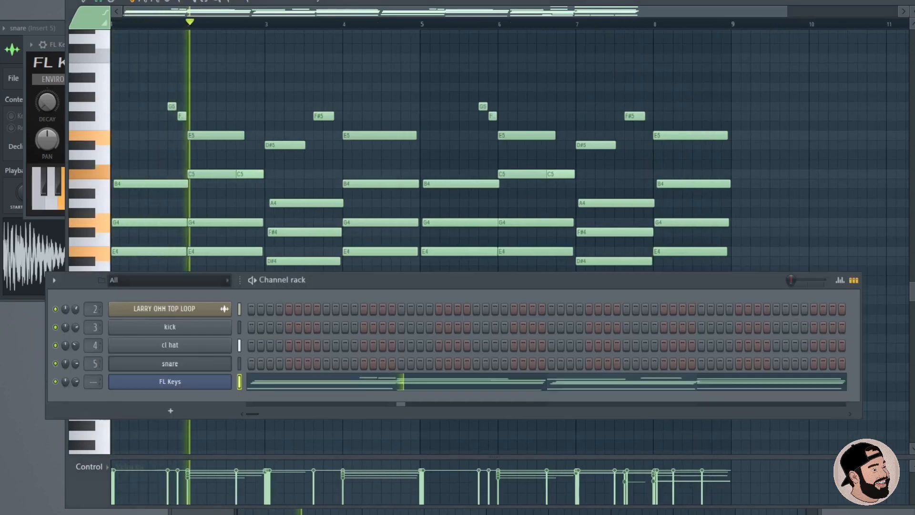
drag(353, 281, 347, 193)
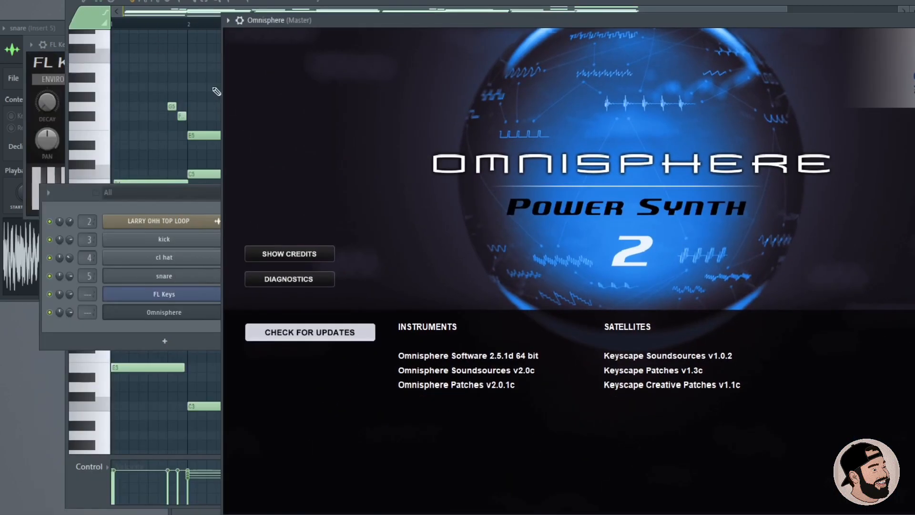
Copy the FL Keys notes into the Omnisphere channel and mute FL Keys
right_click(186, 296)
click(342, 307)
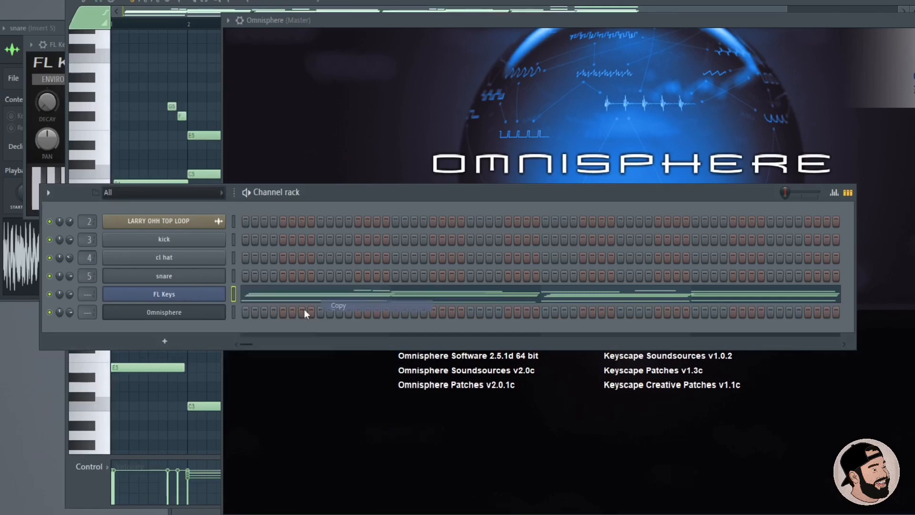
right_click(199, 314)
click(339, 335)
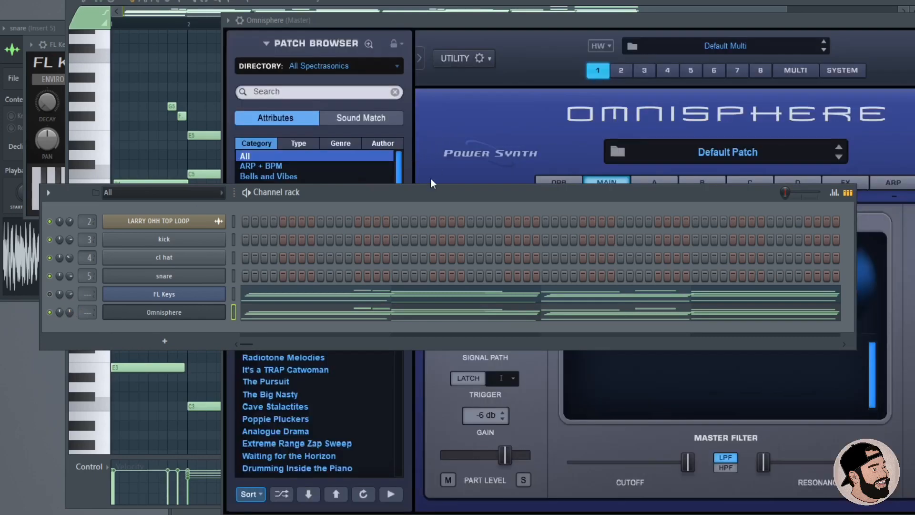
Load the Classic Nylon Guitar patch from the Guitars category in Omnisphere
drag(431, 191, 417, 256)
drag(466, 27, 442, 24)
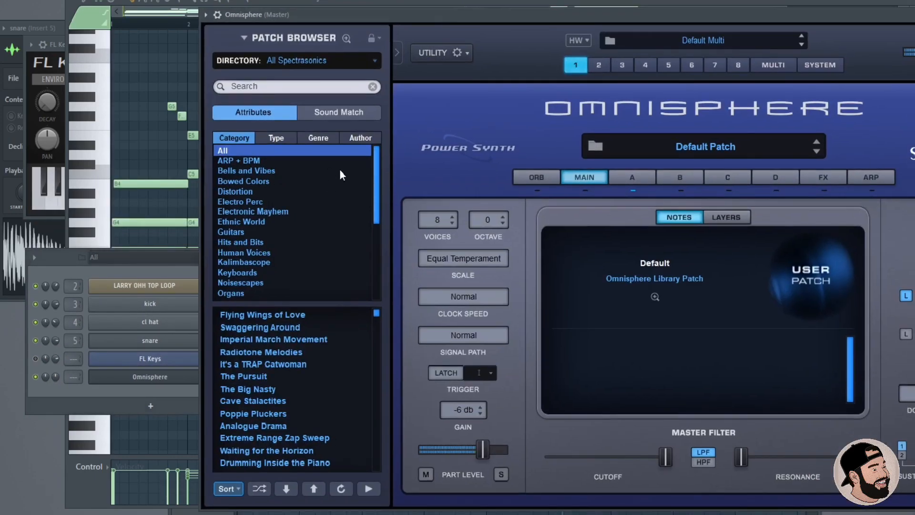
scroll(277, 204, down, 2)
click(238, 211)
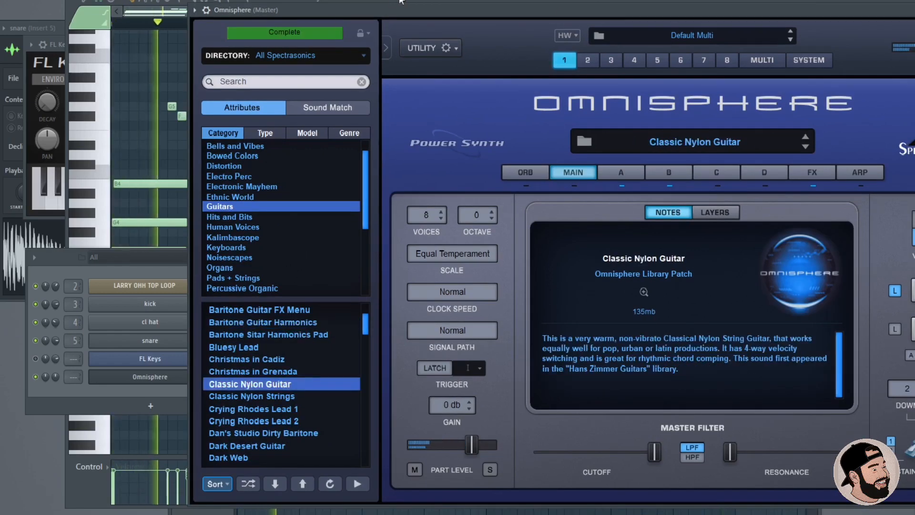
drag(409, 11, 392, 6)
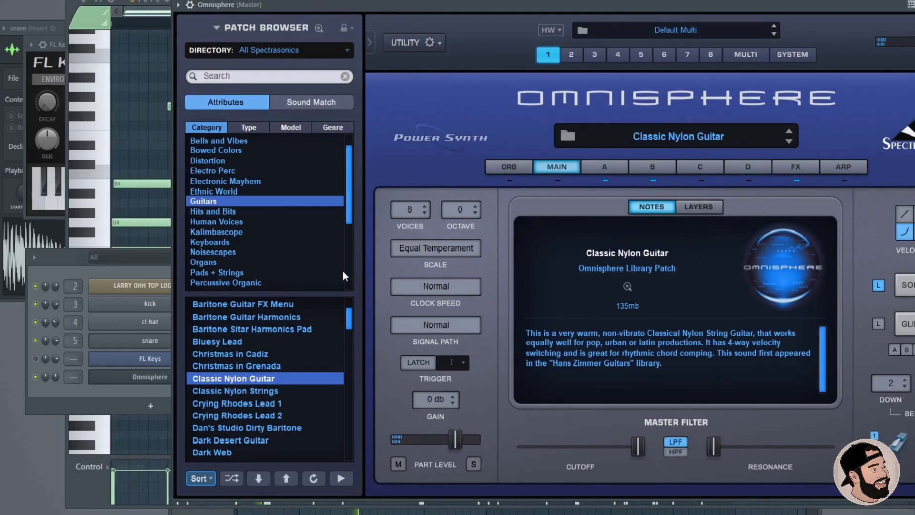
Turn the Omnisphere channel's volume down slightly and close the instrument's window
click(56, 380)
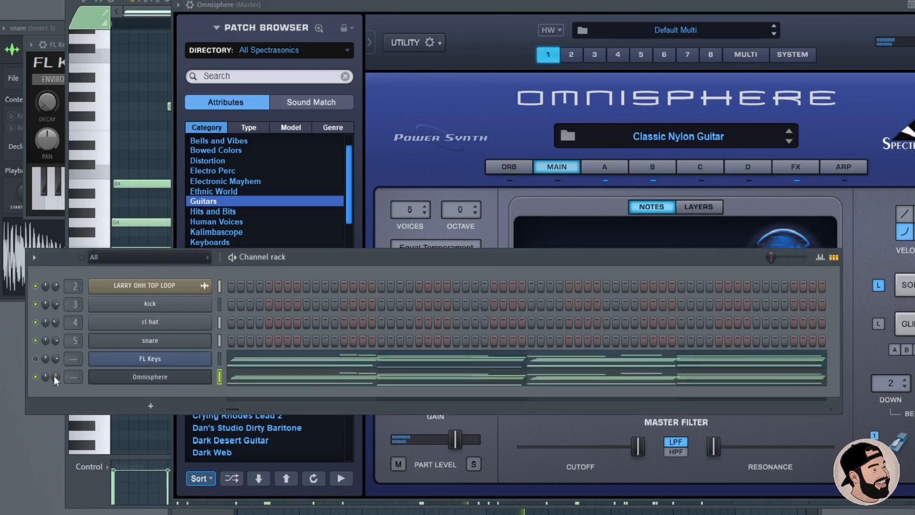
drag(56, 377, 55, 381)
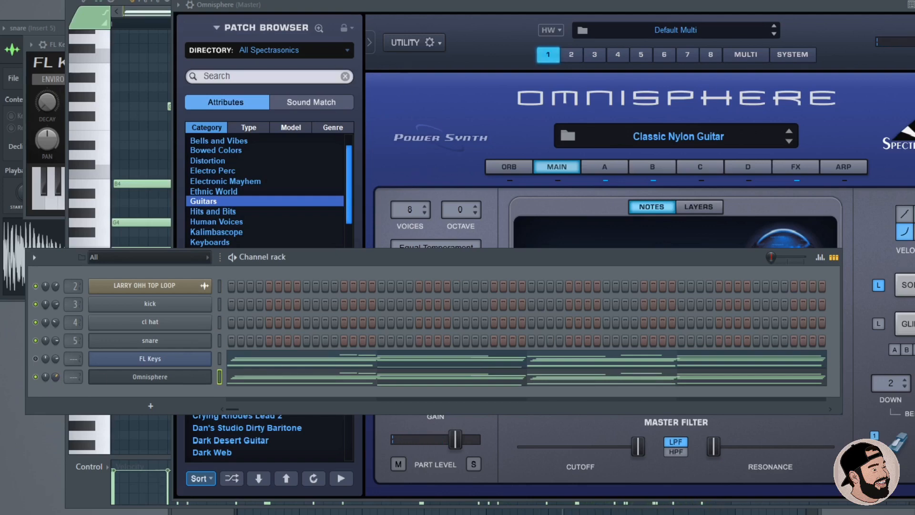
drag(475, 9, 372, 7)
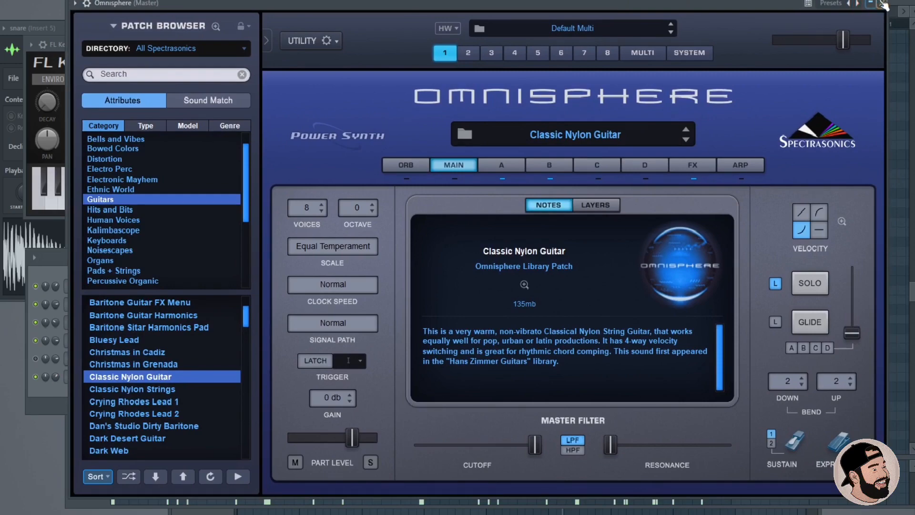
click(882, 4)
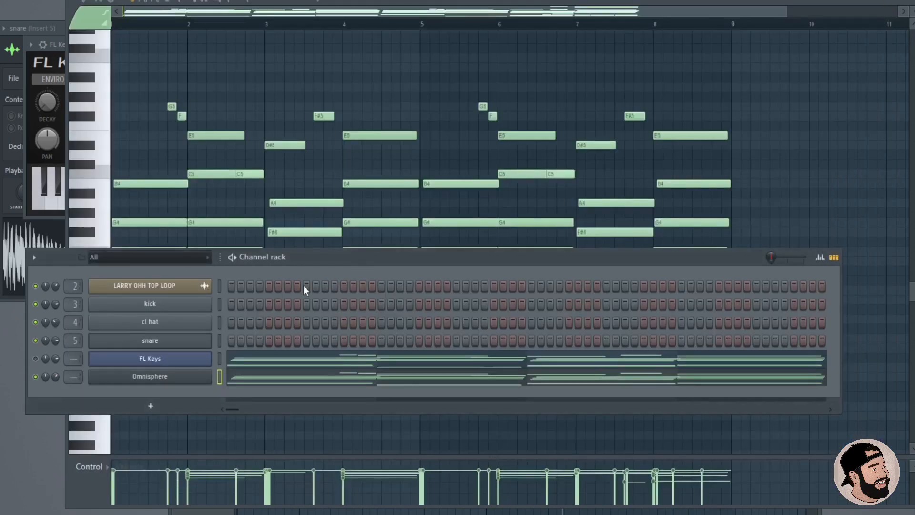
Audition the Classic Nylon Strings patch on the Omnisphere channel, and switch back to Classic Nylon Guitar
click(153, 377)
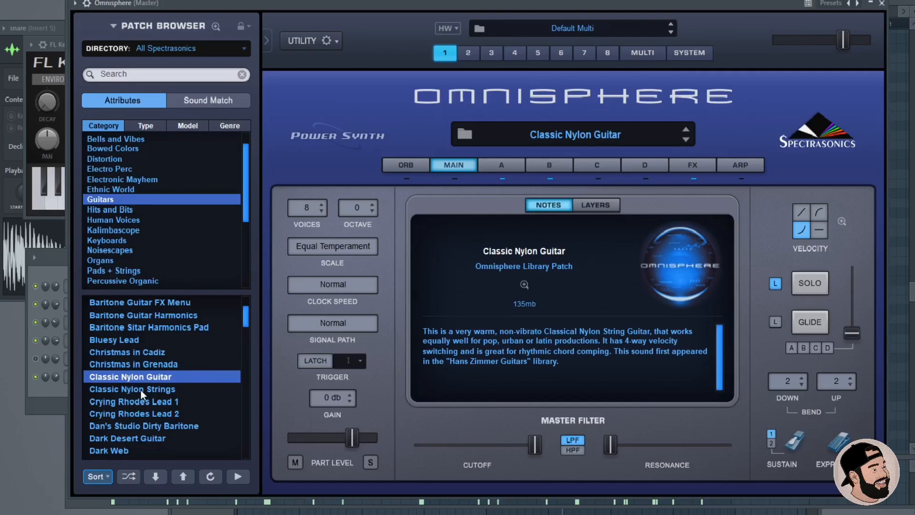
click(122, 390)
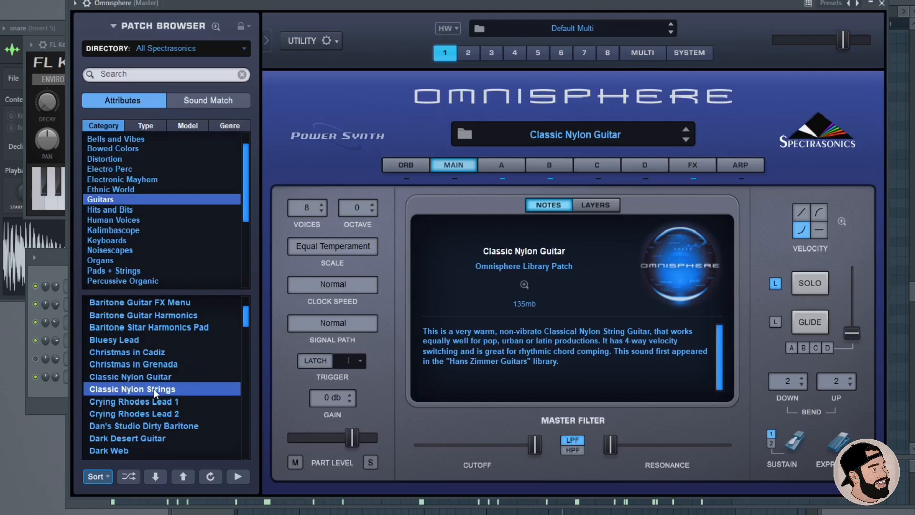
drag(239, 4, 243, 4)
key(space)
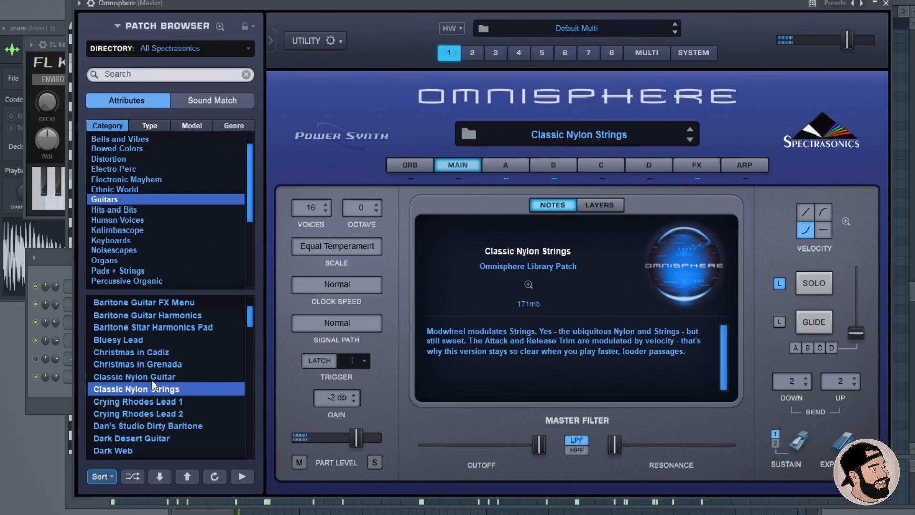
click(47, 271)
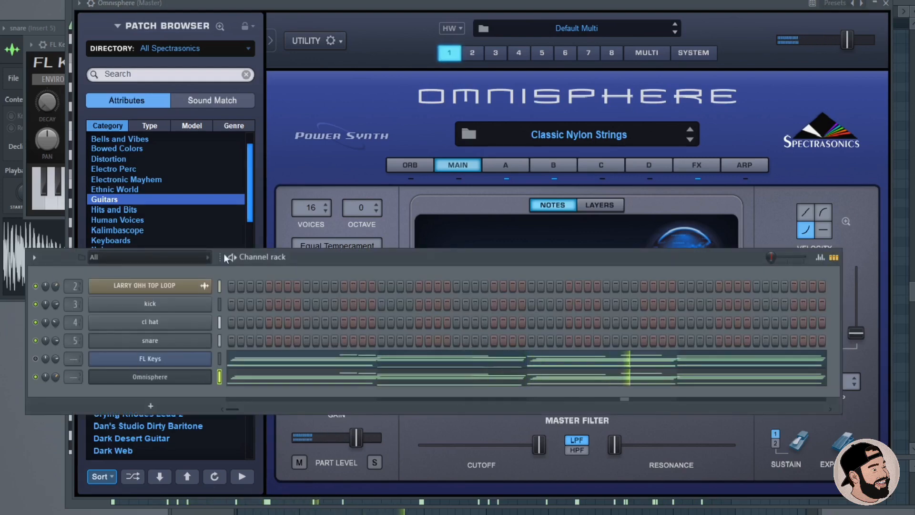
drag(334, 4, 350, 2)
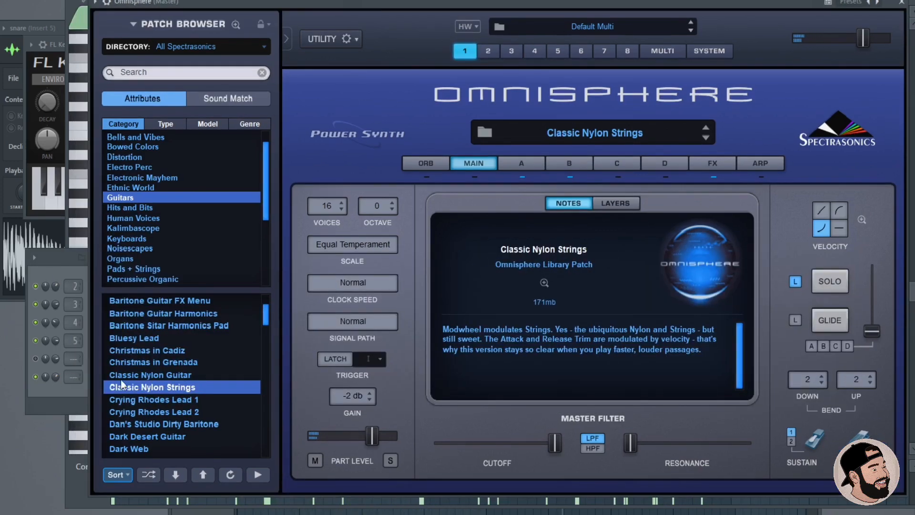
click(155, 375)
drag(291, 3, 305, 1)
key(space)
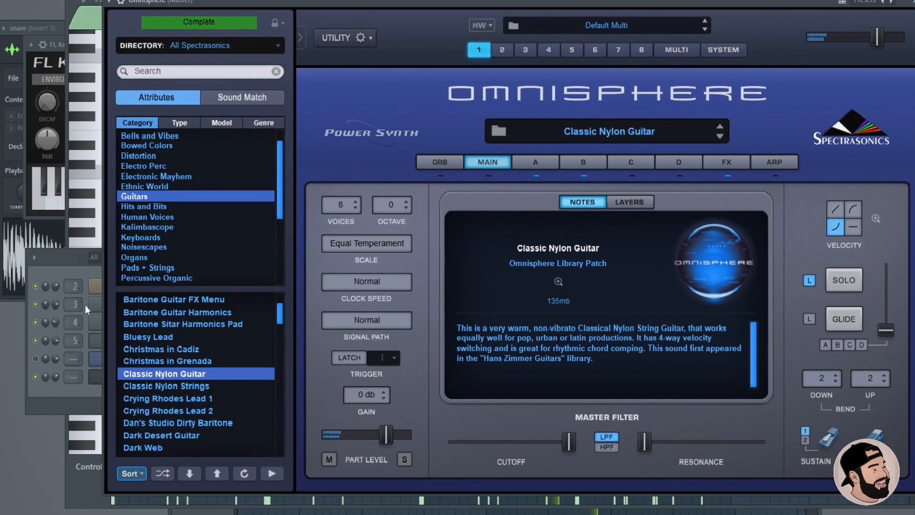
Bring the piano roll with the eight-bar progression back into view during playback
click(64, 273)
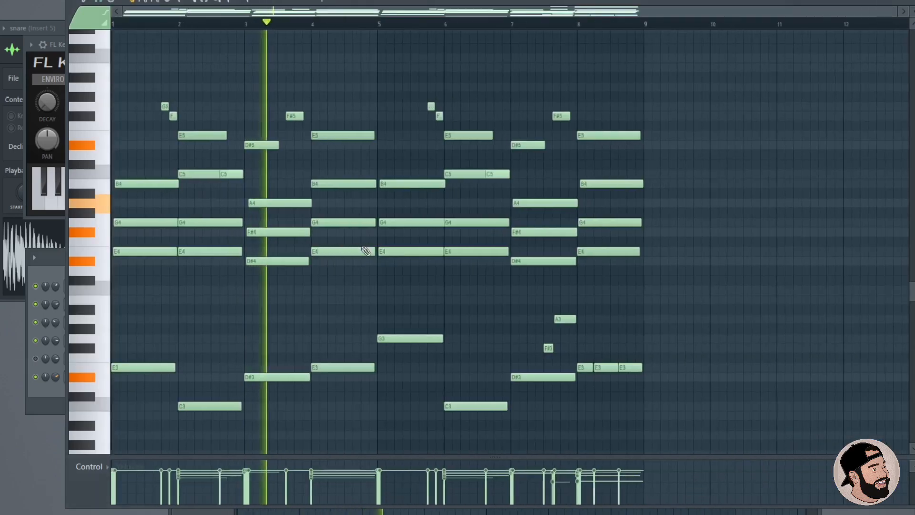
scroll(372, 251, down, 2)
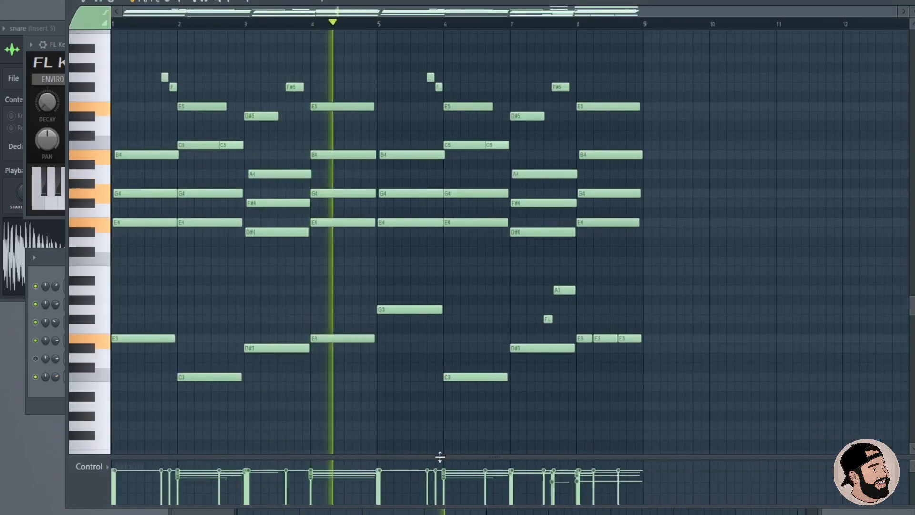